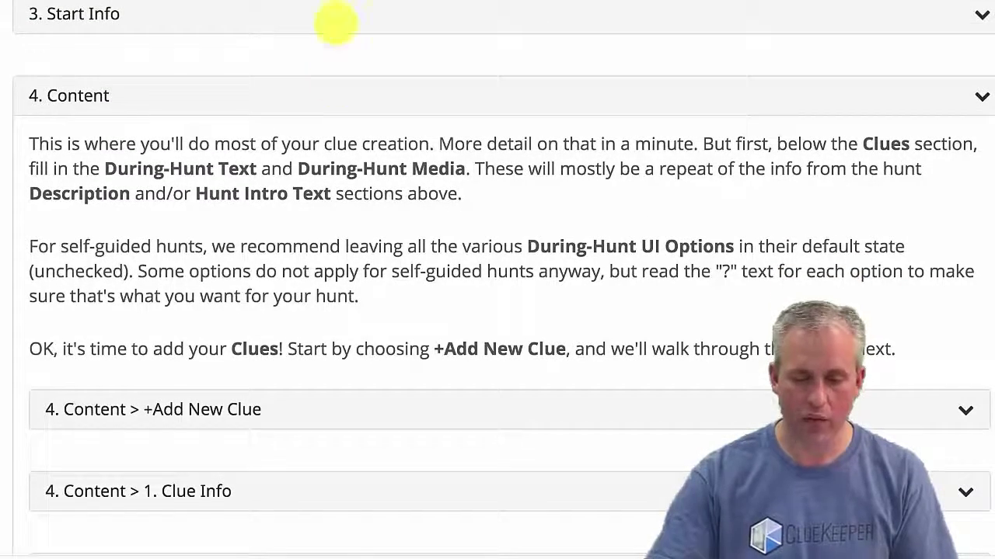
Expand the guide's help sections for adding a new clue, Clue Info, Policies and Start Info
scroll(307, 252, "down", 2)
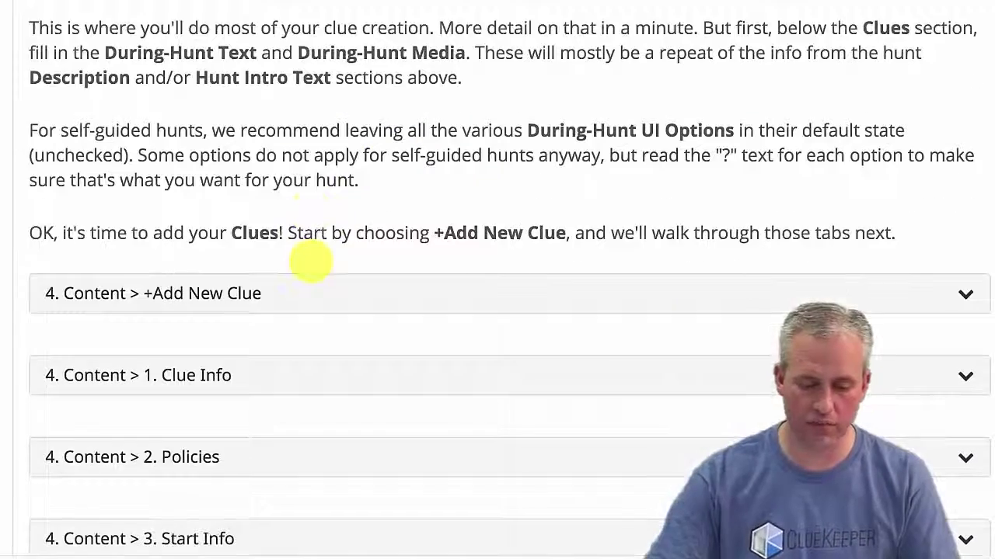
left_click(211, 293)
scroll(237, 286, "down", 3)
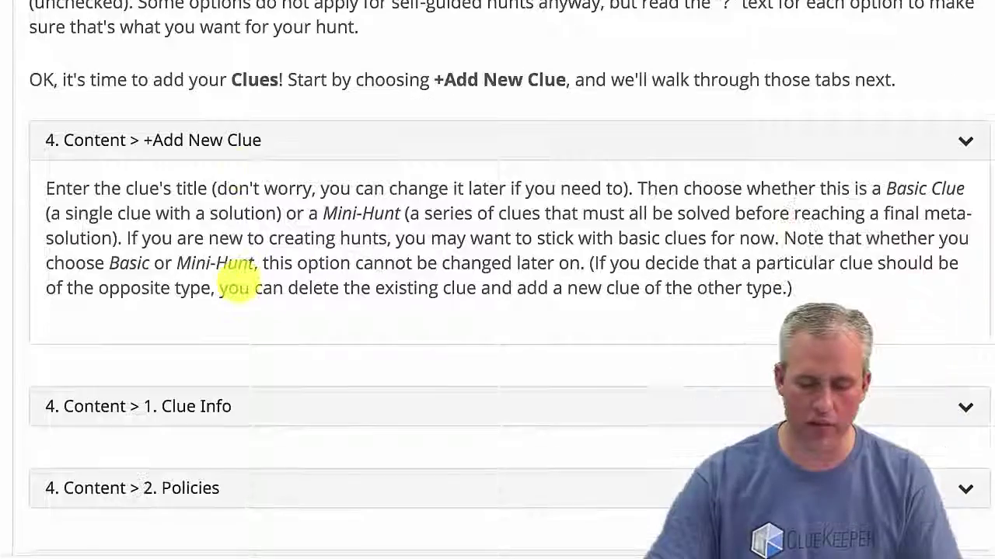
left_click(190, 412)
scroll(217, 402, "down", 5)
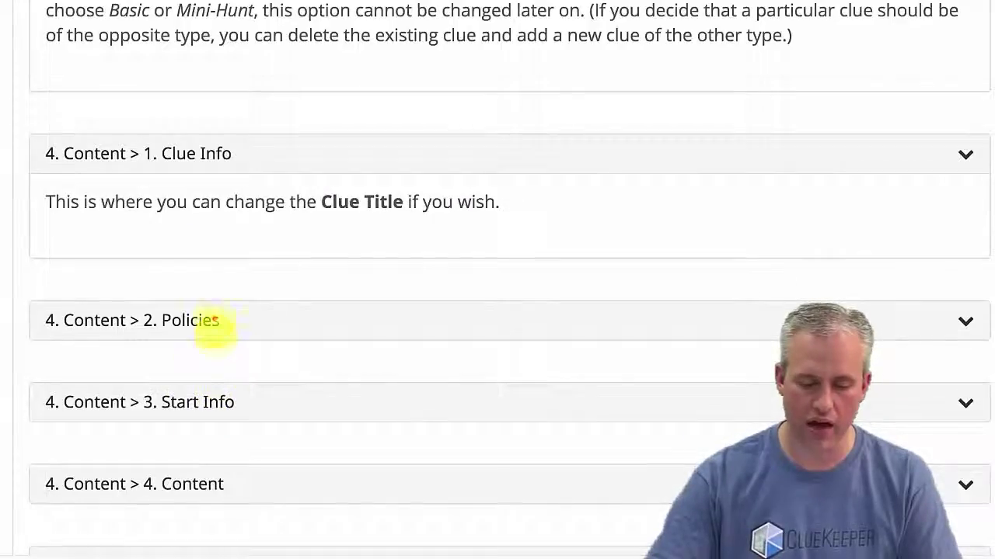
left_click(216, 323)
scroll(217, 330, "down", 7)
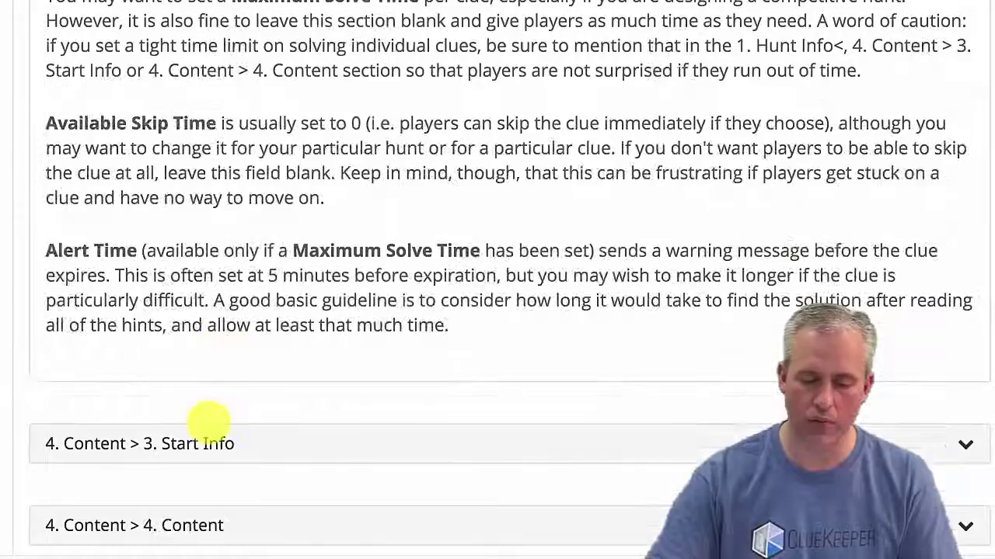
left_click(211, 442)
Expand and read the Content, Hints and Solve Info help sections
scroll(215, 413, "down", 10)
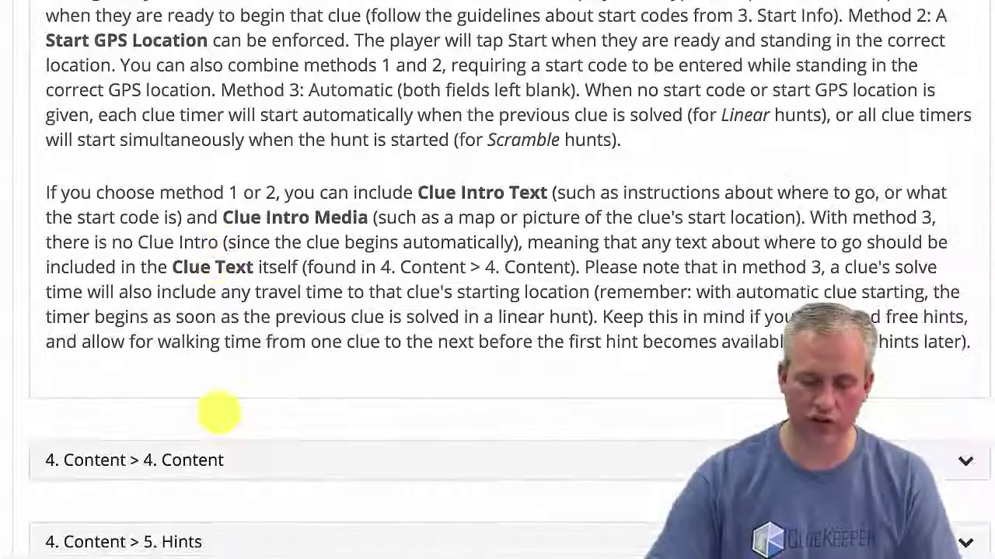
left_click(218, 412)
scroll(219, 415, "down", 6)
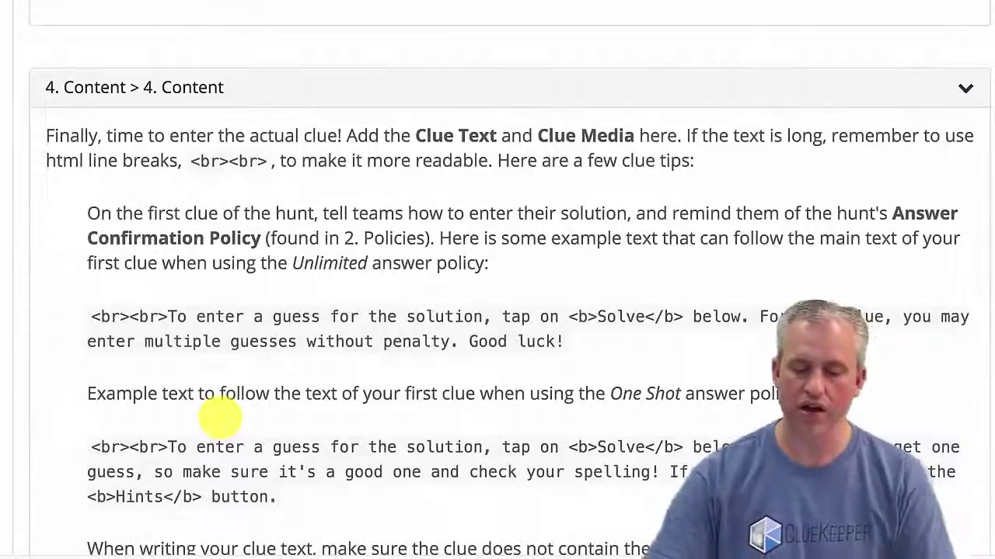
scroll(220, 418, "down", 10)
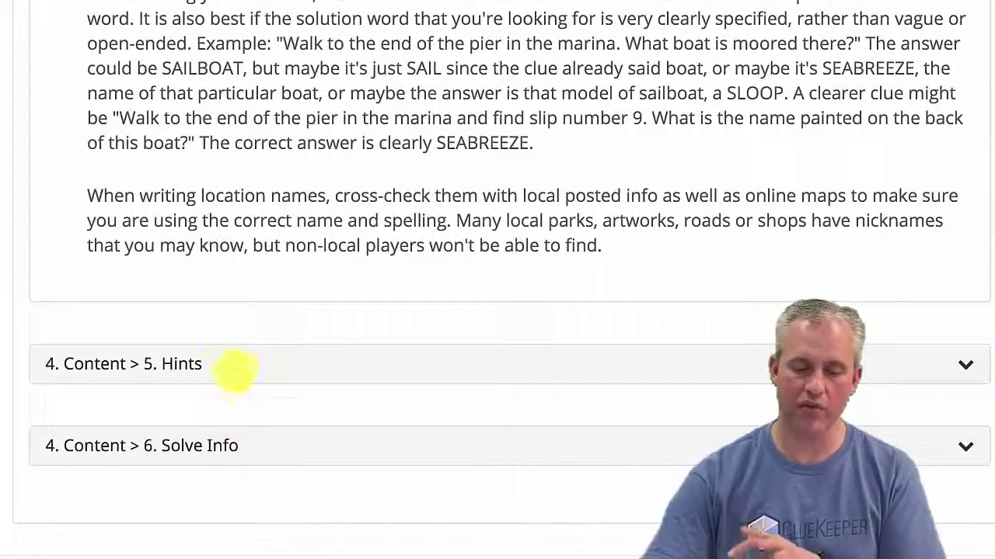
left_click(234, 370)
scroll(237, 374, "down", 8)
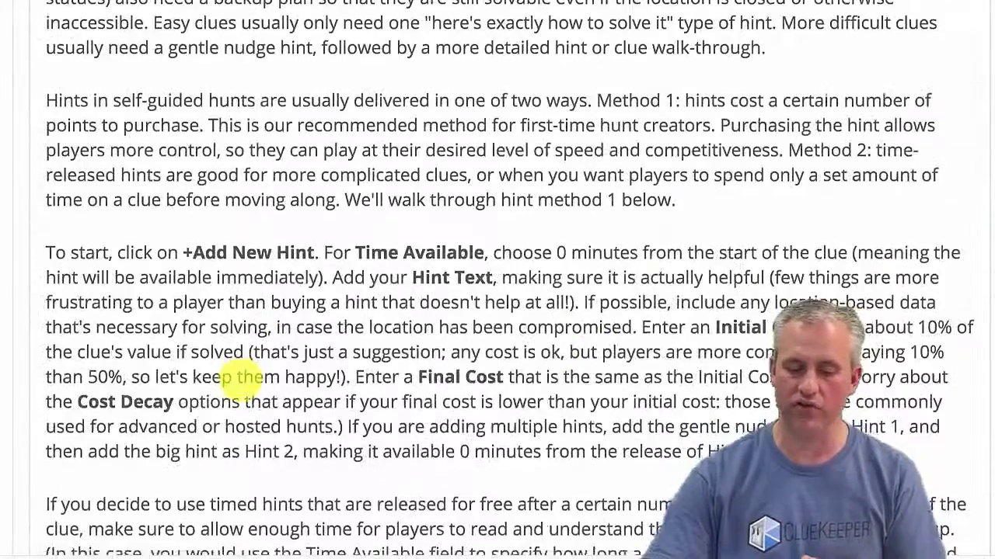
scroll(237, 381, "down", 5)
left_click(233, 384)
scroll(230, 389, "down", 4)
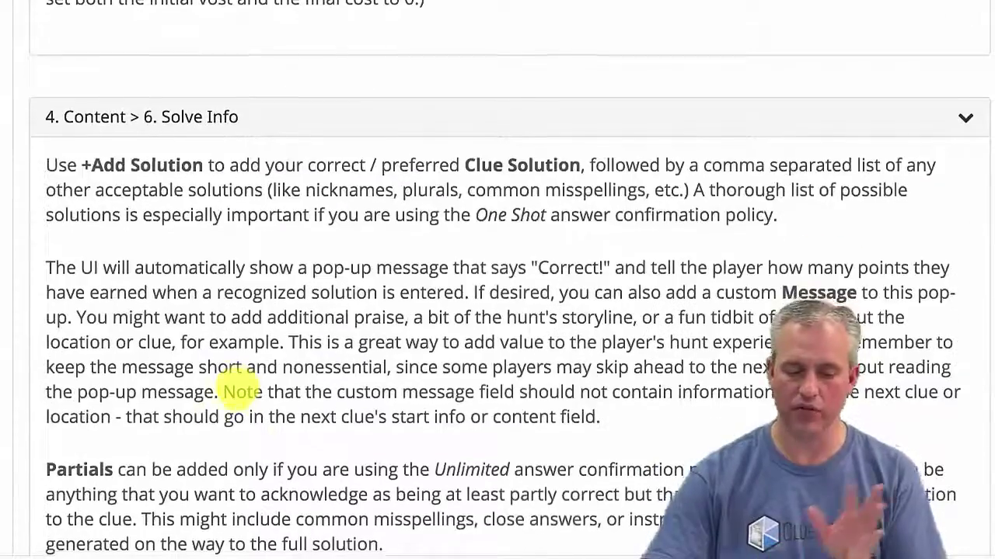
scroll(239, 392, "down", 9)
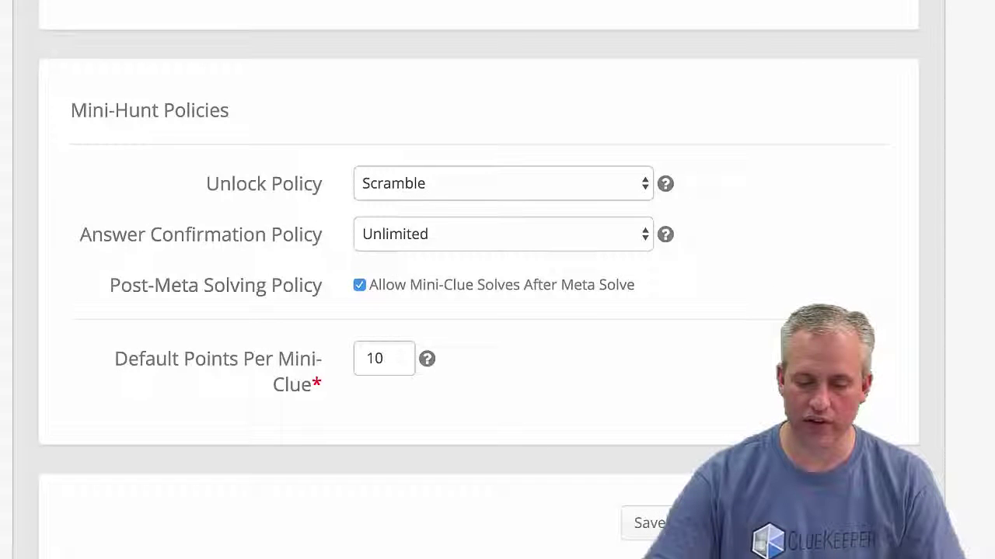
Open the Bricks mini-clue from the clue's list of mini-clues
scroll(518, 402, "up", 1)
scroll(517, 401, "up", 5)
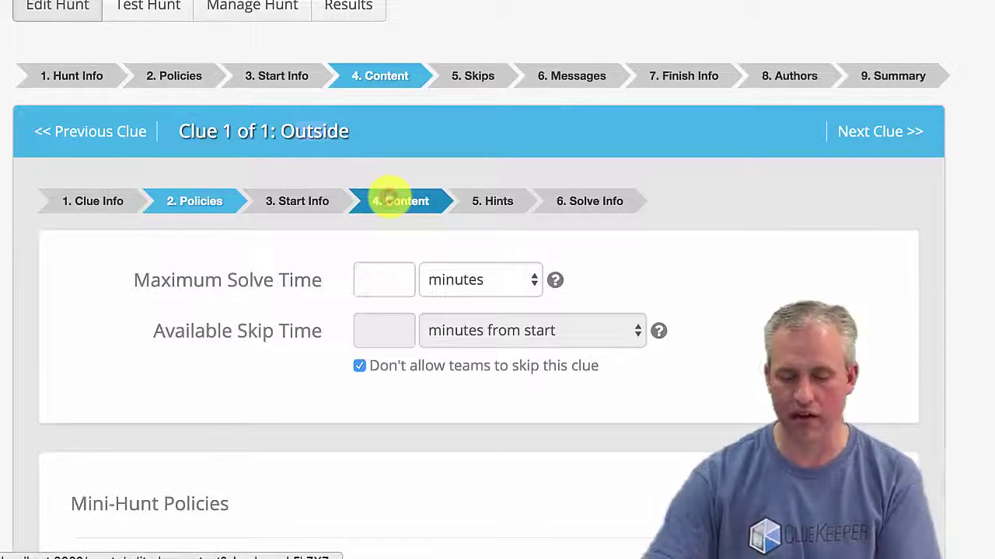
left_click(393, 199)
scroll(467, 411, "down", 2)
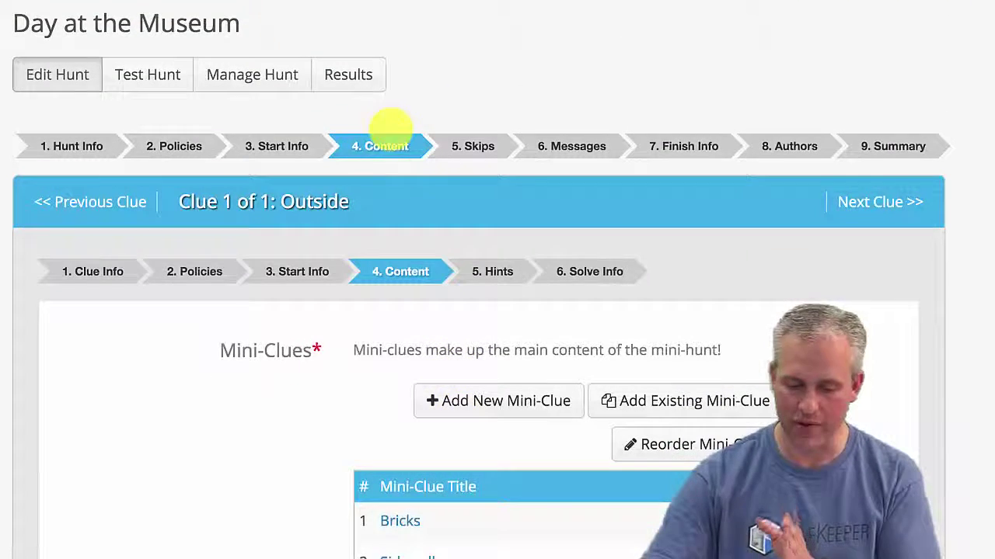
scroll(419, 272, "down", 3)
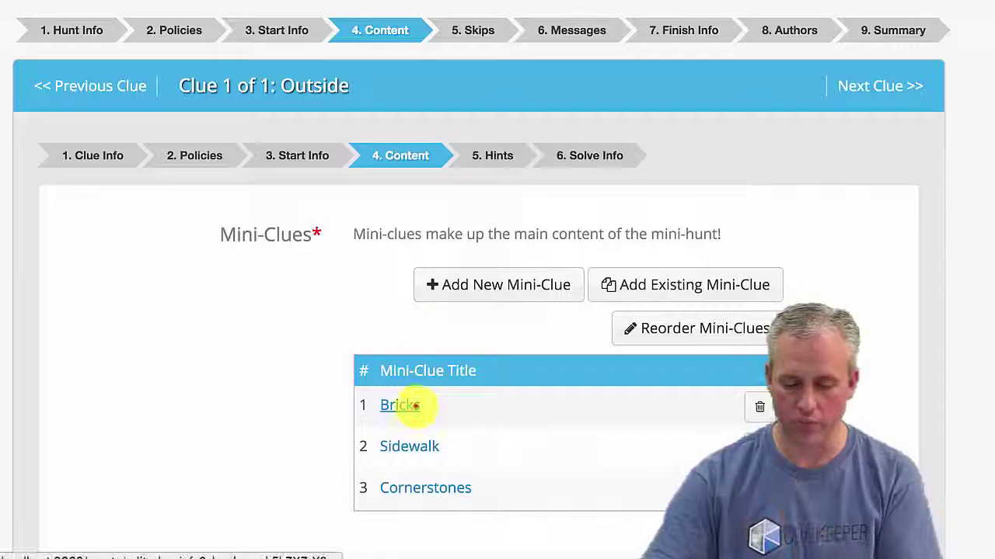
left_click(400, 405)
Move through the Bricks mini-clue's Policies to its Start Info page
scroll(412, 400, "down", 5)
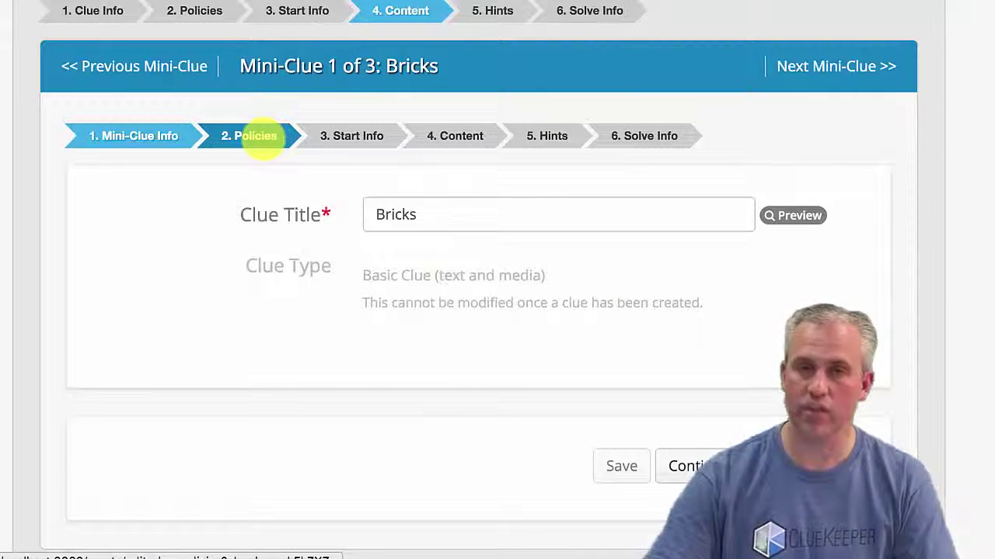
left_click(260, 137)
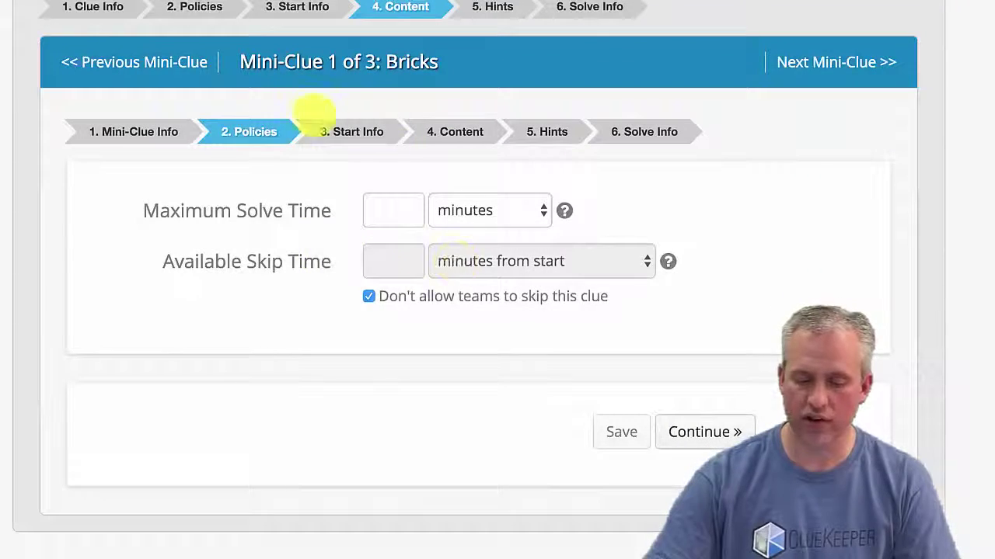
left_click(339, 129)
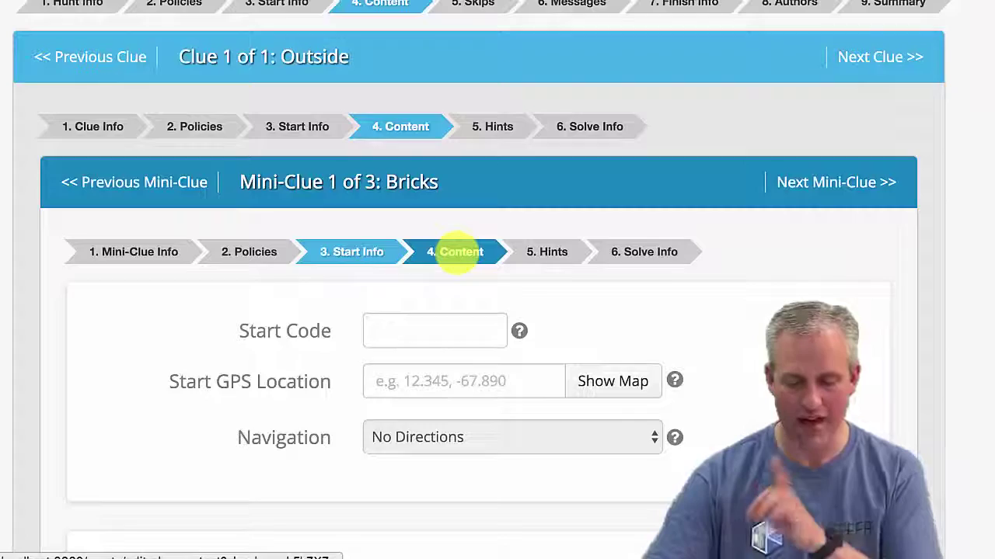
Replace the Bricks clue text with 'What name is on the brick closest to the back entrance?' and save
left_click(457, 253)
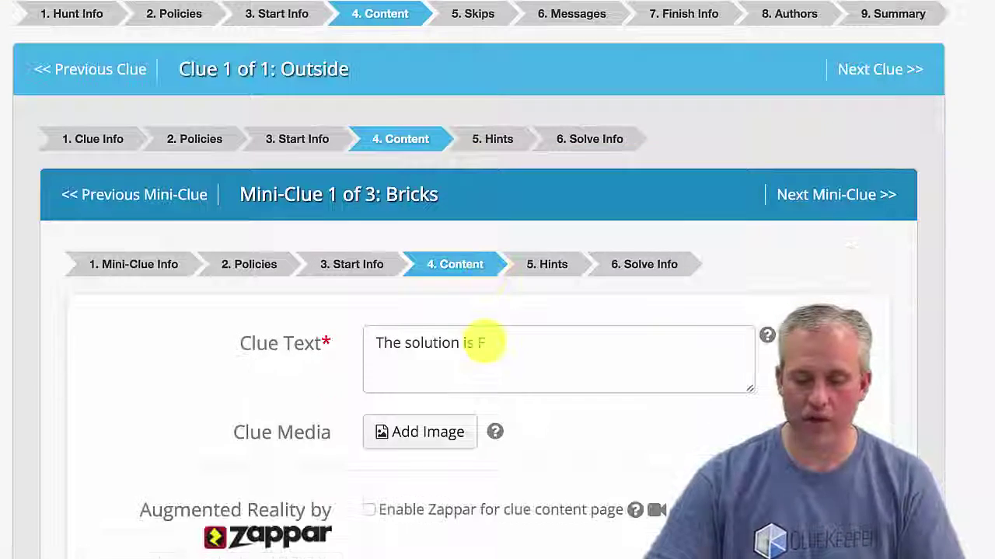
left_click_drag(506, 342, 213, 337)
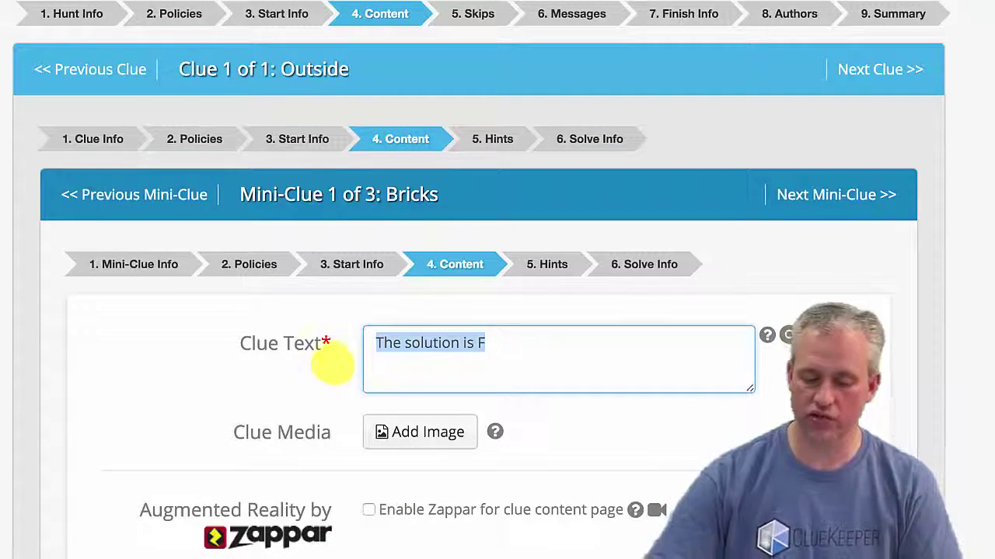
key("BackSpace")
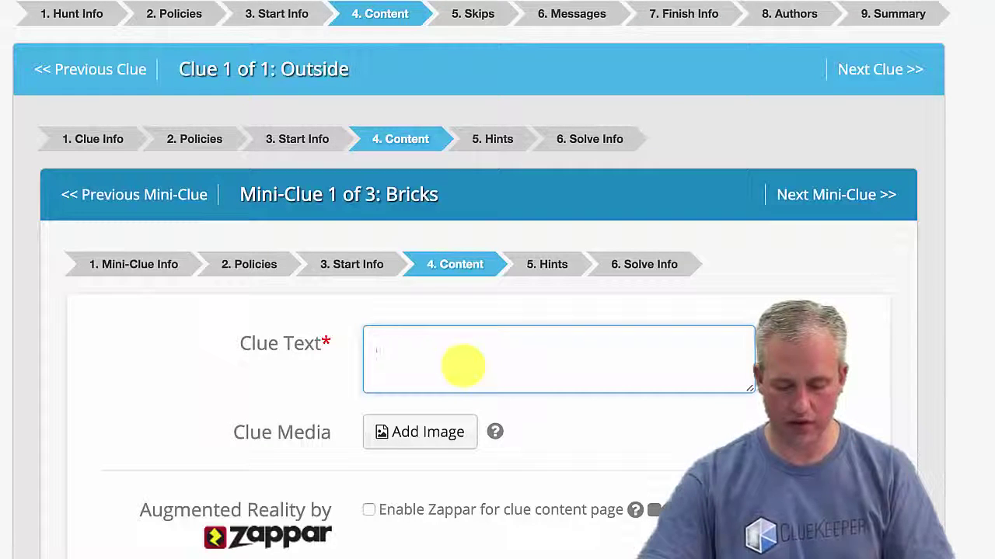
type("What name is on the brick closest to the back entrance?")
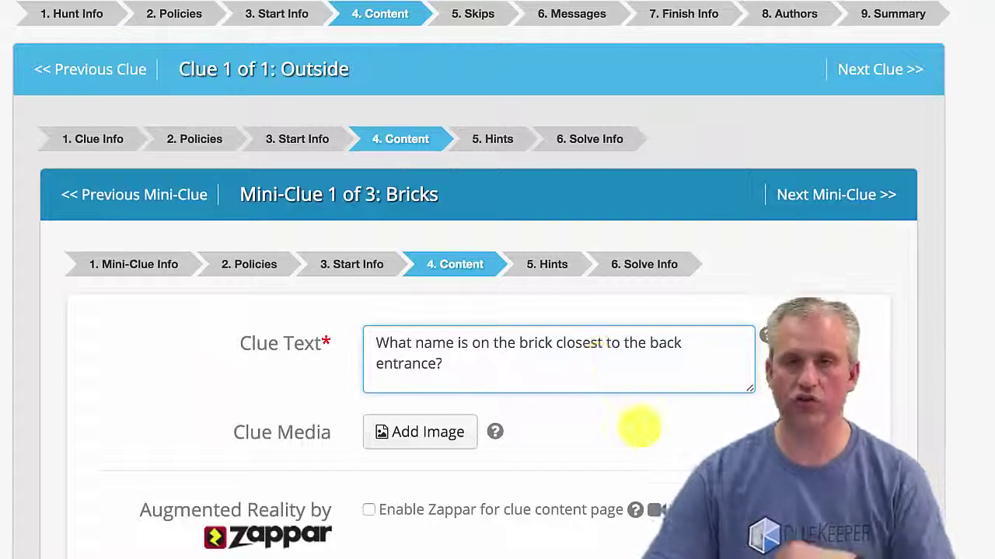
scroll(645, 448, "down", 2)
scroll(649, 449, "down", 3)
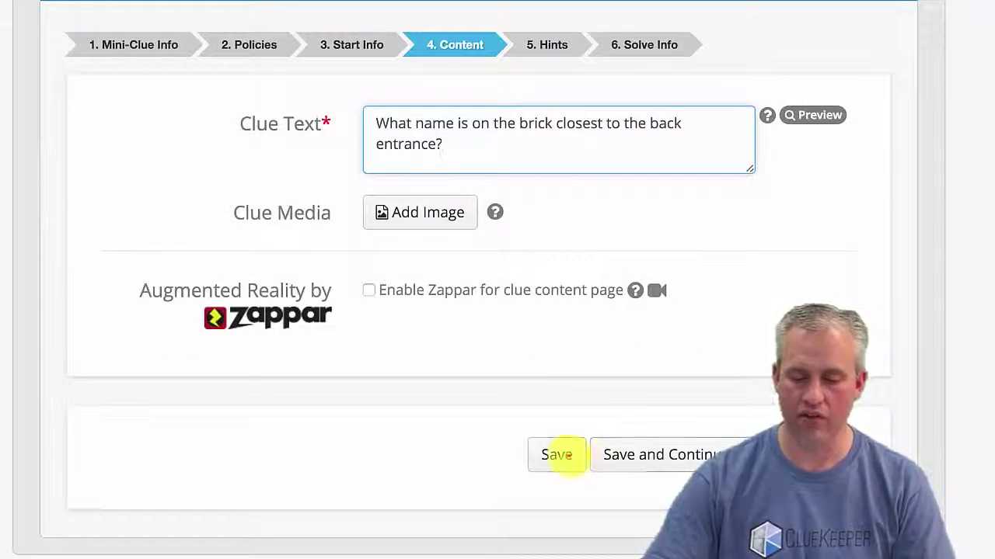
left_click(559, 454)
scroll(611, 415, "down", 7)
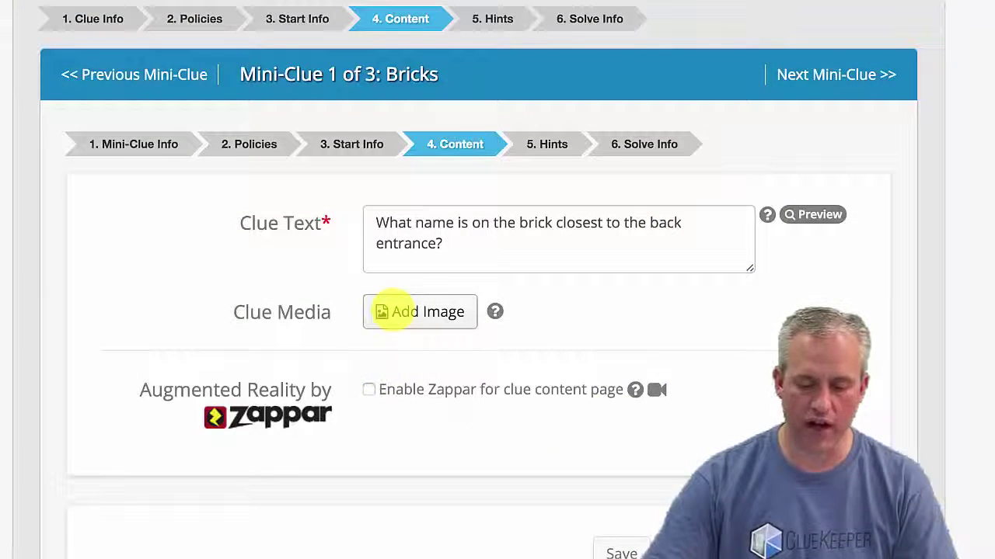
Upload bricks_clue_content.png as the Bricks mini-clue's clue image
left_click(384, 310)
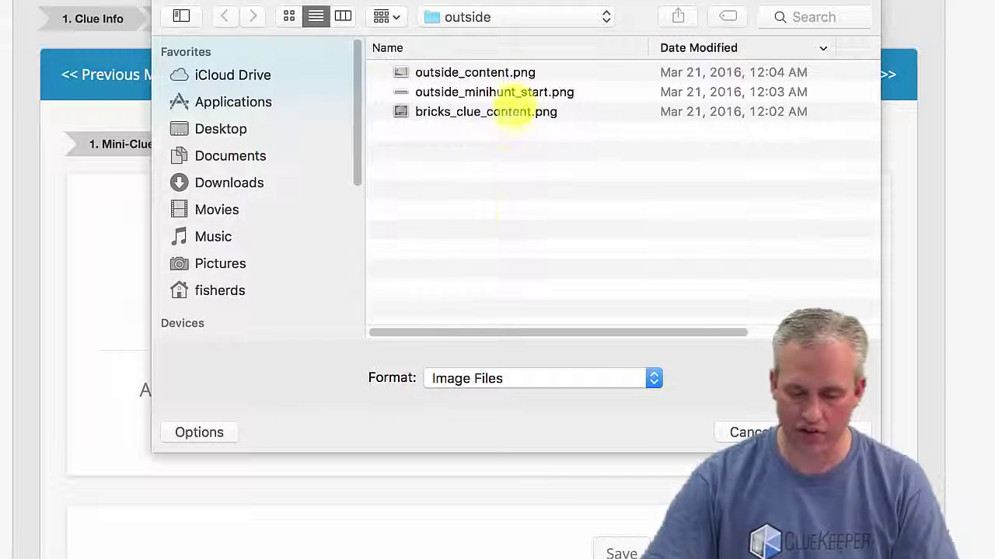
left_click(454, 114)
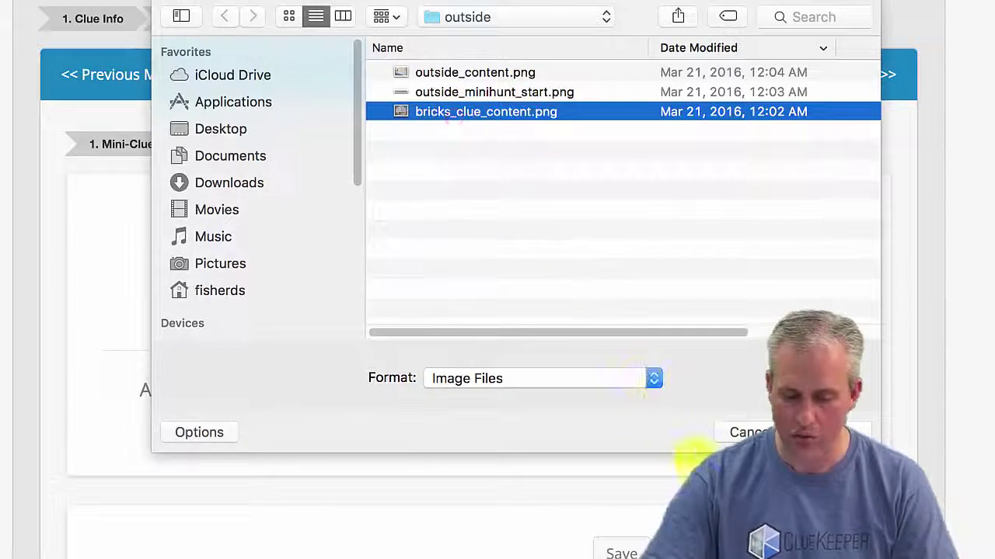
key("Return")
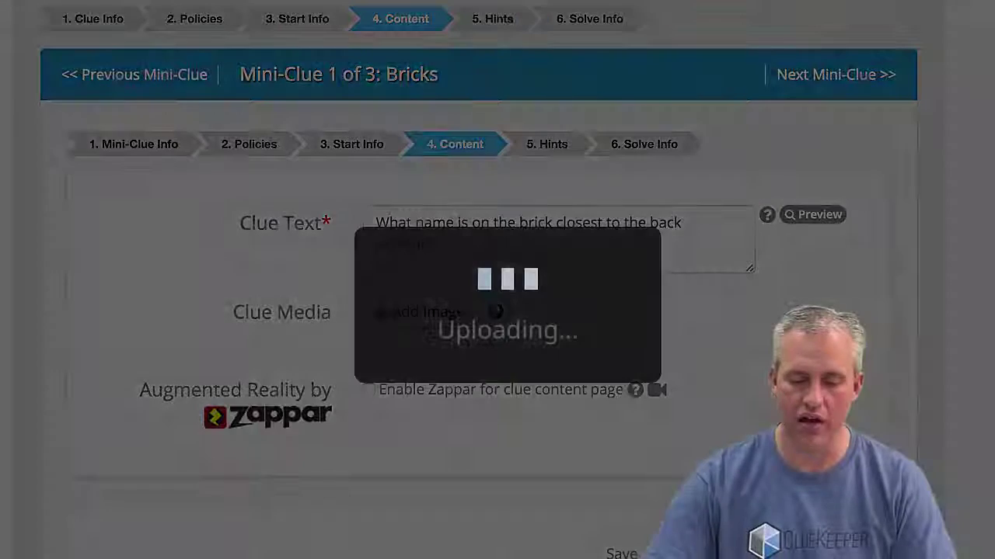
scroll(730, 392, "down", 5)
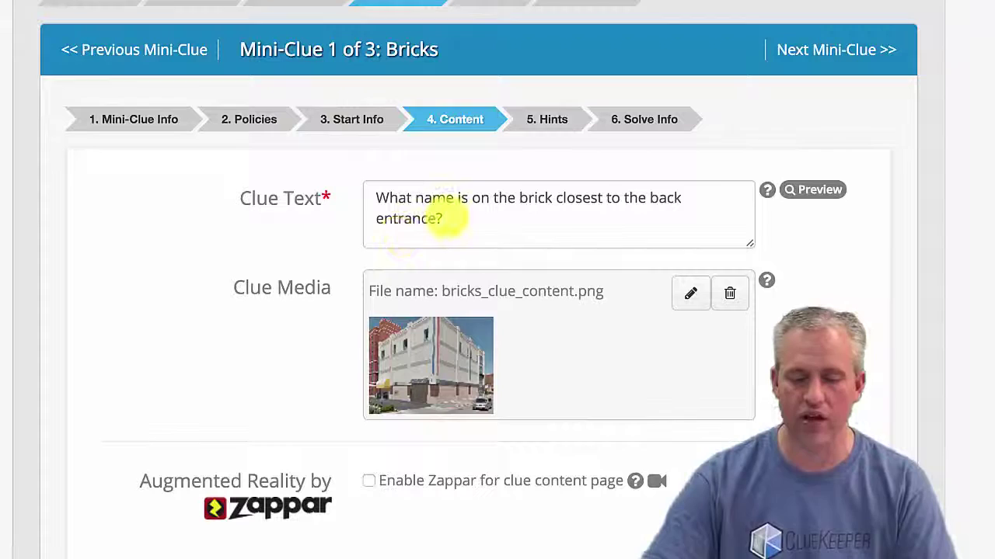
left_click_drag(446, 218, 377, 198)
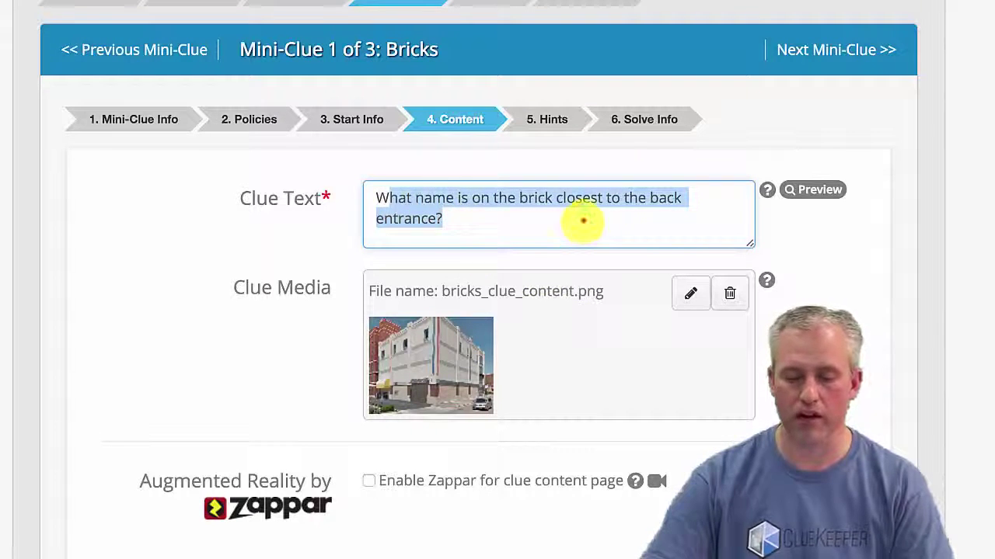
left_click(582, 221)
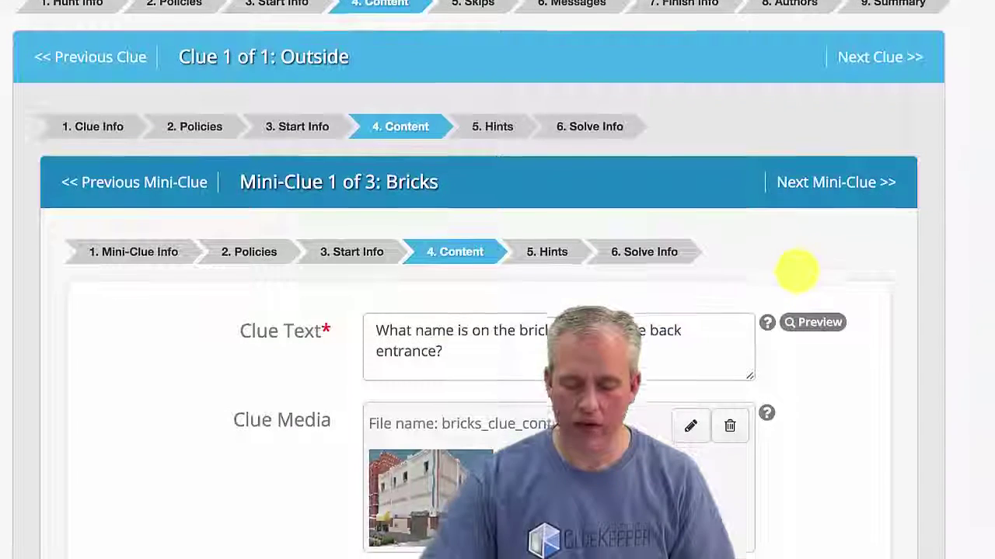
Delete the placeholder solution 'F' from the Bricks mini-clue's Solve Info
scroll(500, 262, "down", 1)
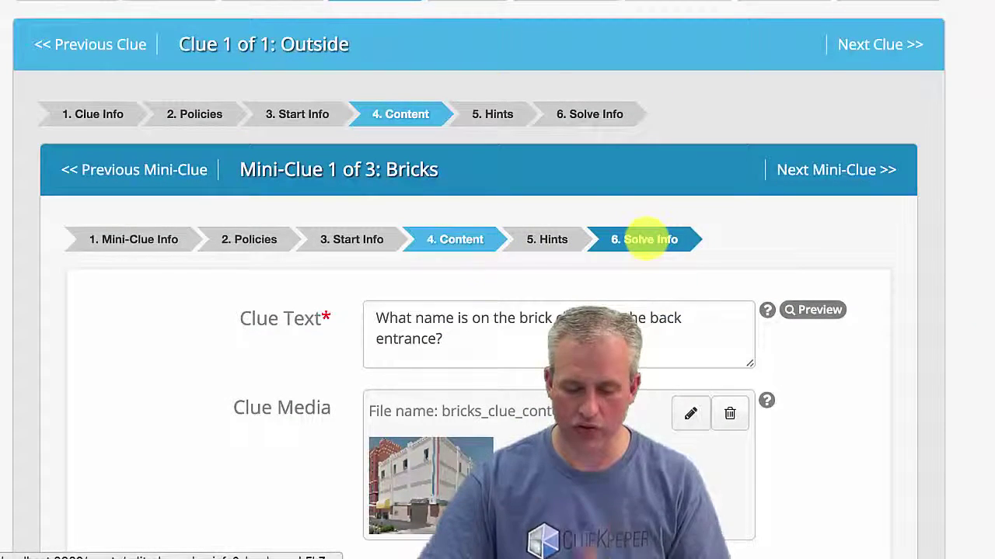
left_click(645, 239)
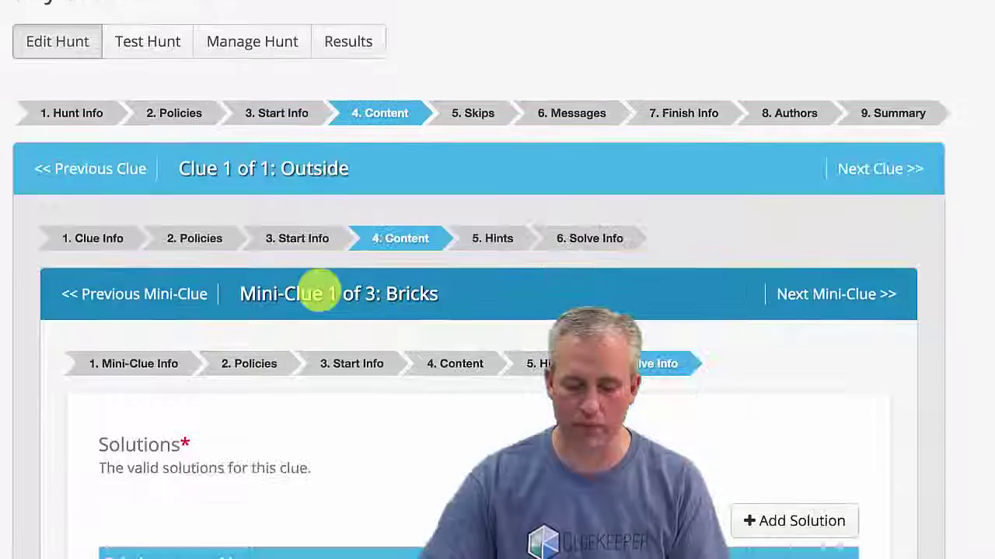
scroll(497, 305, "down", 3)
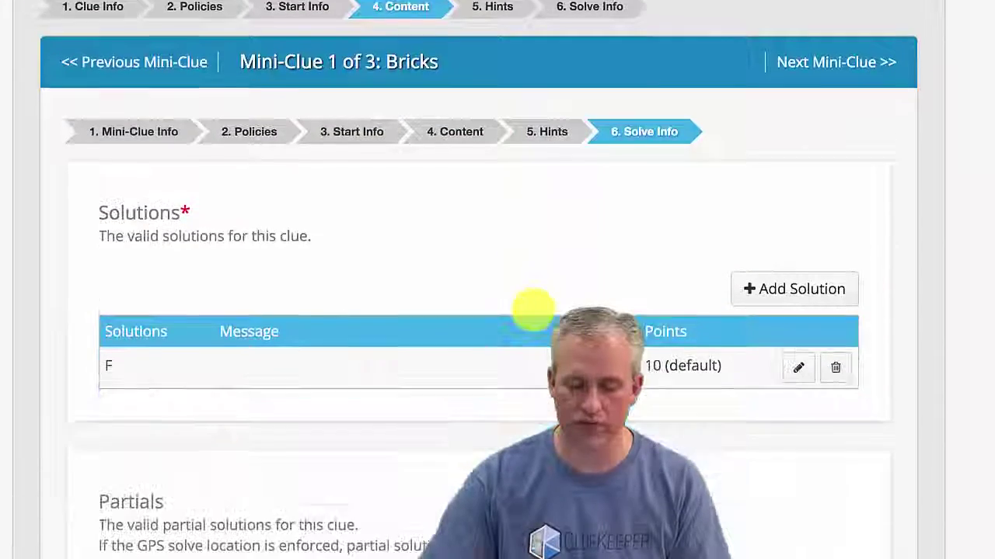
left_click(836, 367)
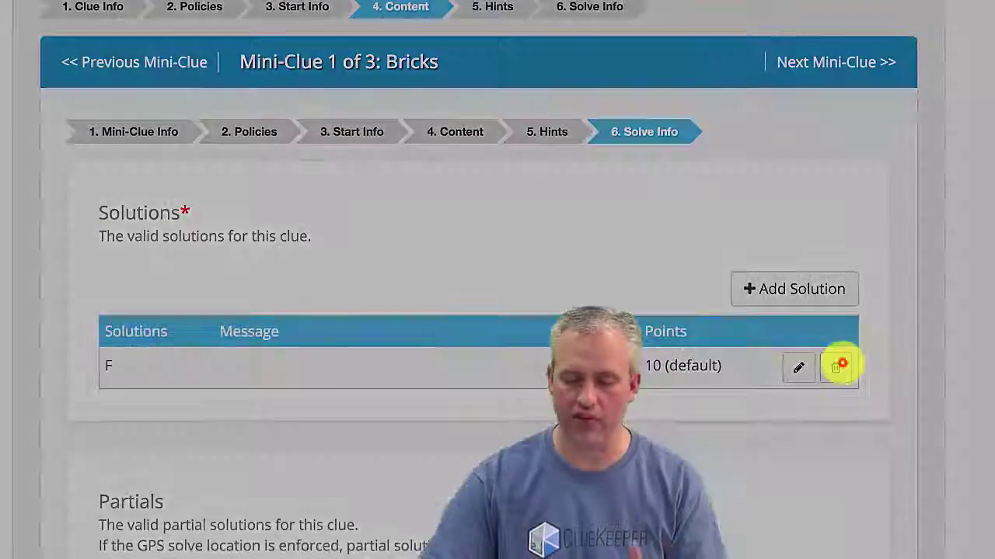
left_click(764, 171)
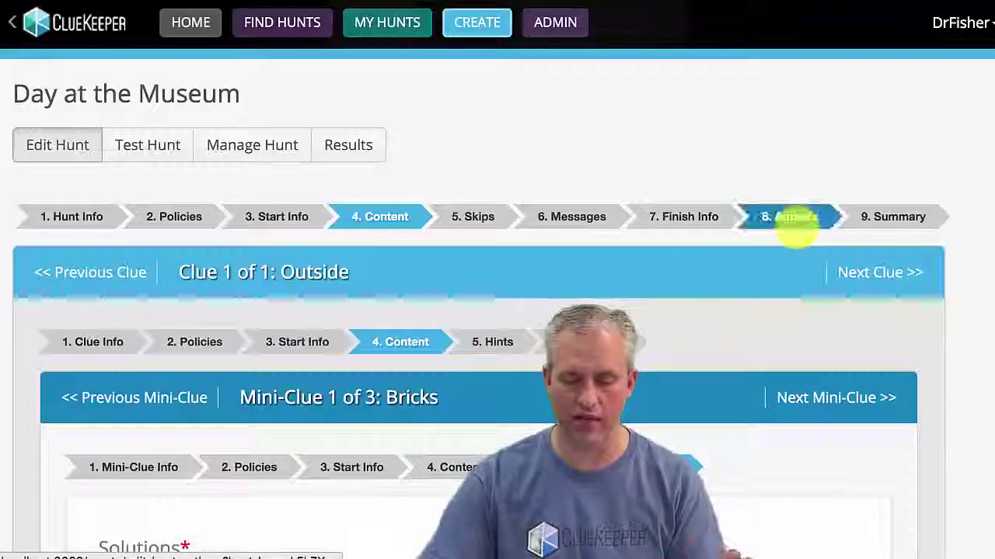
scroll(794, 226, "down", 4)
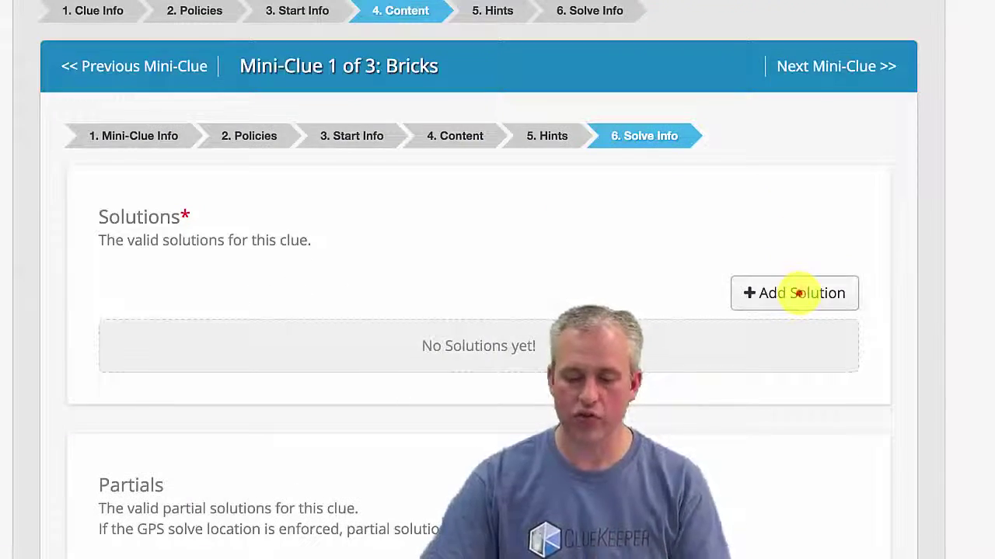
Add a solution accepting FISHER (OR FLANDERS), FISHER, DAVID FISHER and DR. DAVID FISHER
left_click(798, 293)
left_click(444, 148)
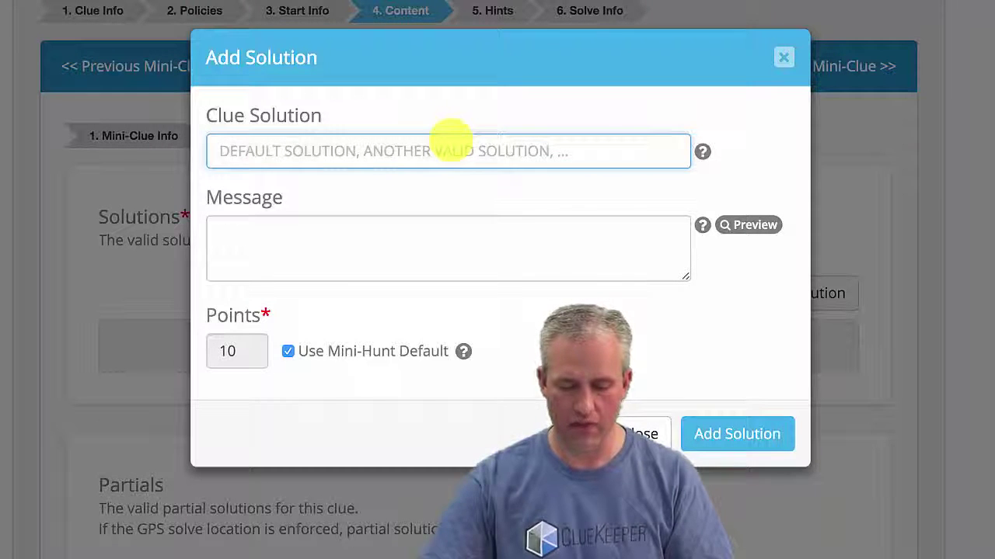
type("FISHER (OR FLANDERS), FISHER, DAVID FISHER, DR. DAVID FISHER")
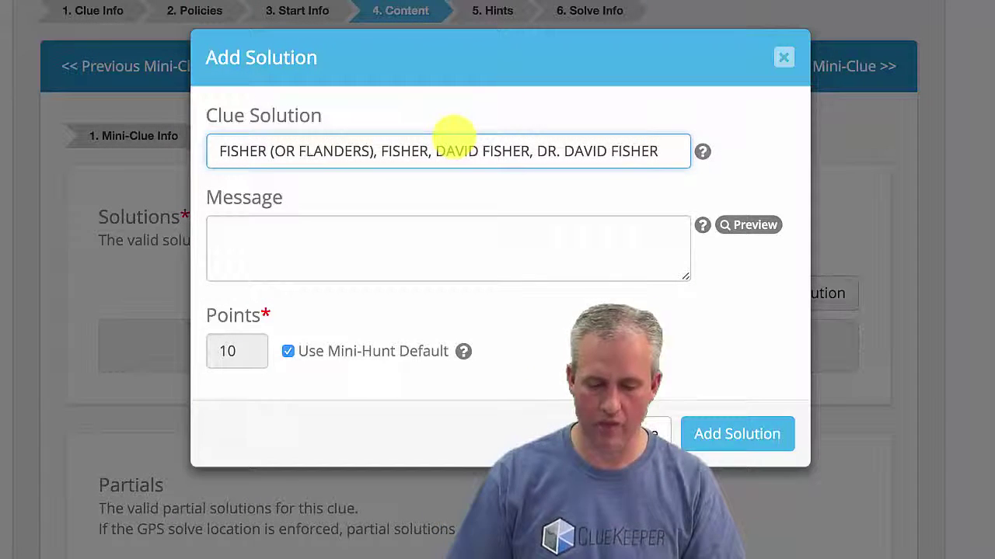
key("Home")
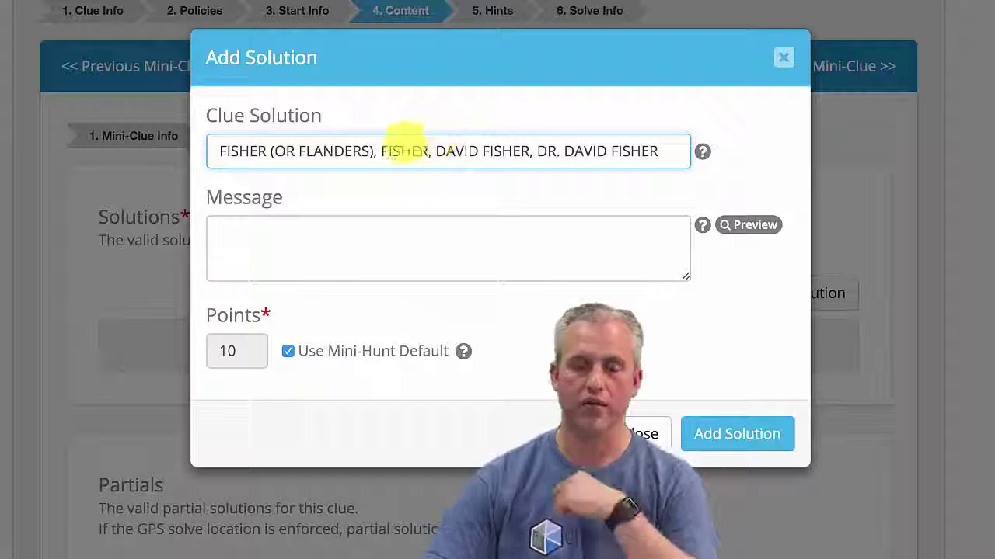
double_click(403, 151)
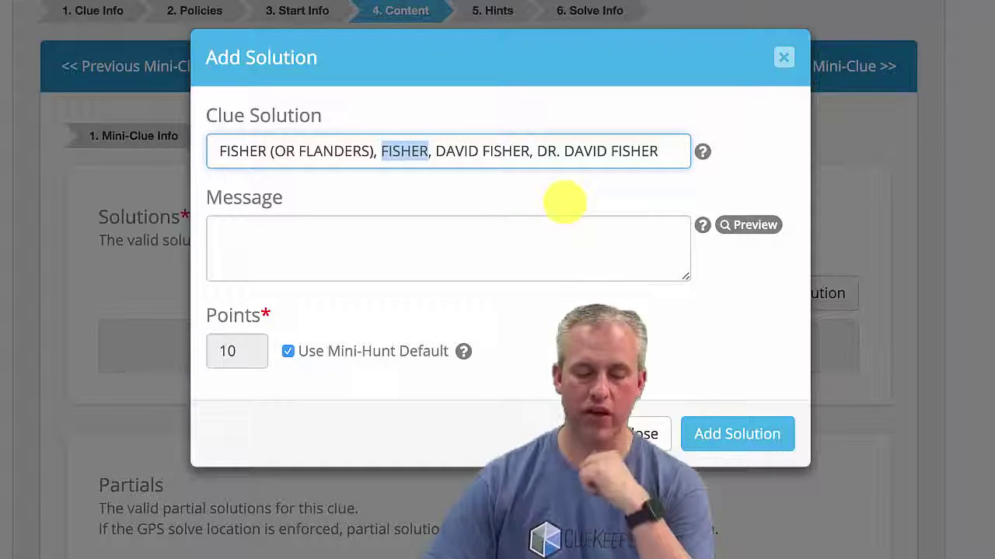
left_click(374, 151)
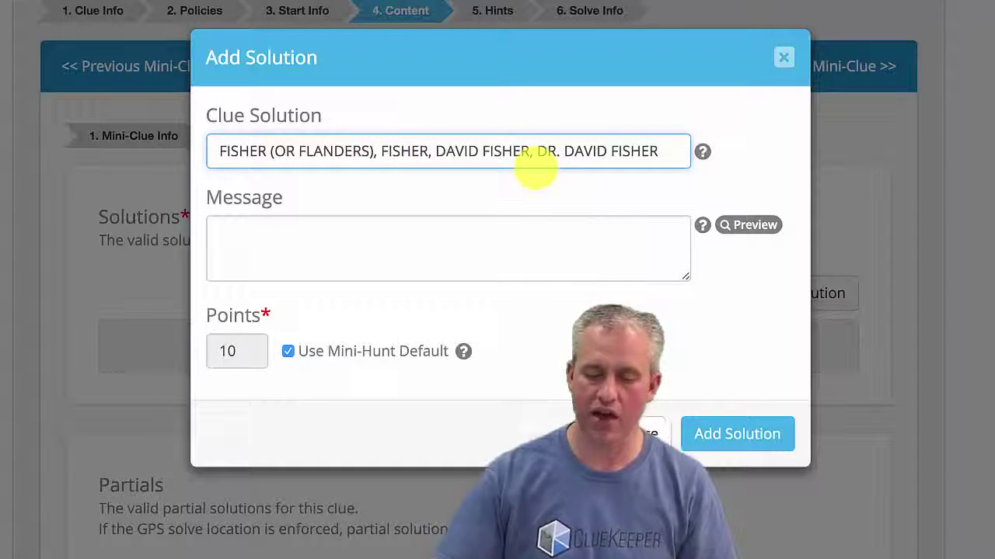
double_click(399, 152)
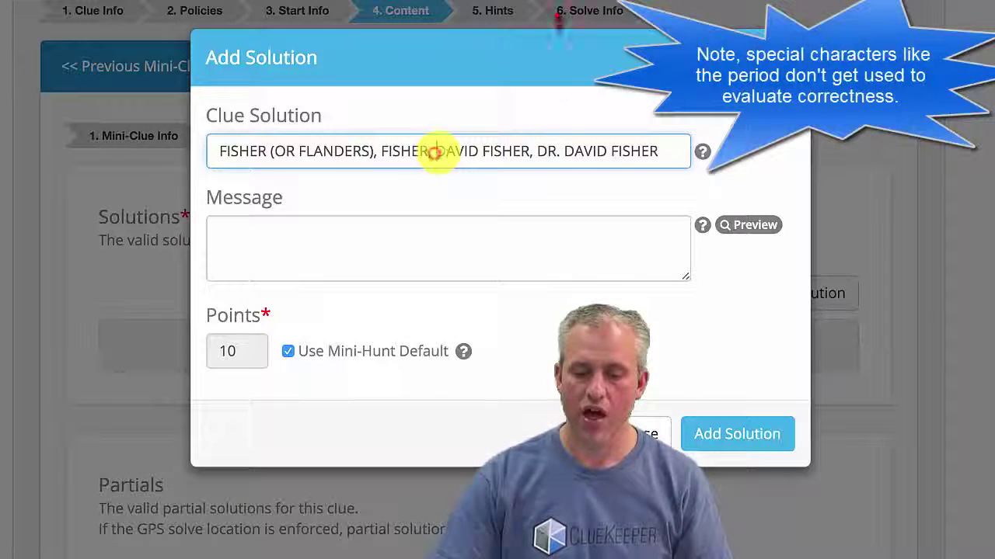
left_click_drag(436, 152, 664, 151)
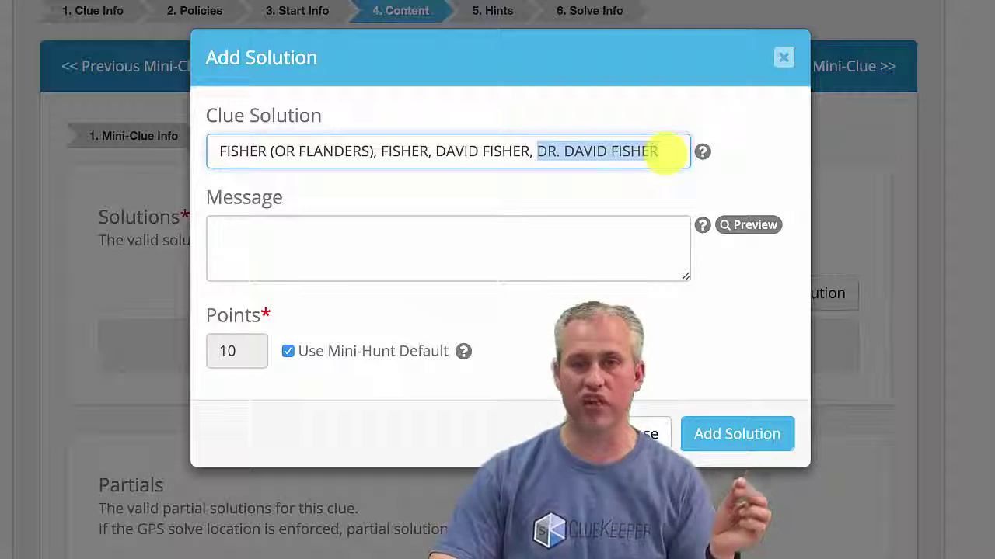
left_click_drag(376, 151, 204, 149)
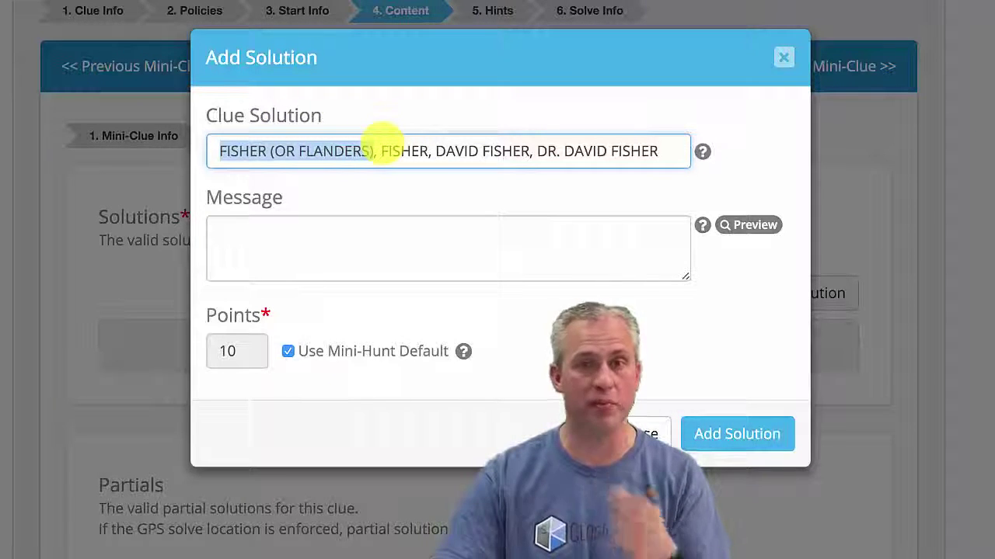
left_click(377, 151)
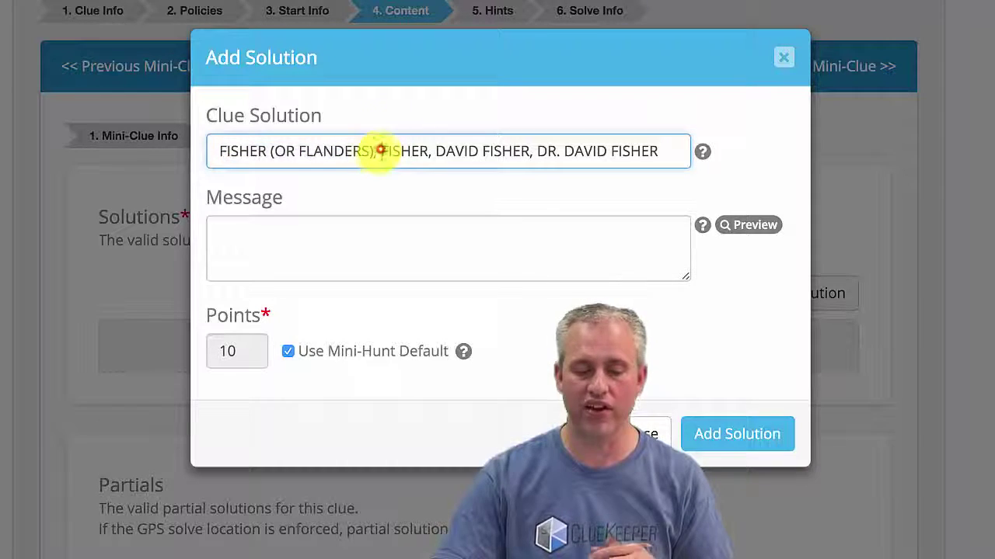
left_click_drag(376, 152, 204, 156)
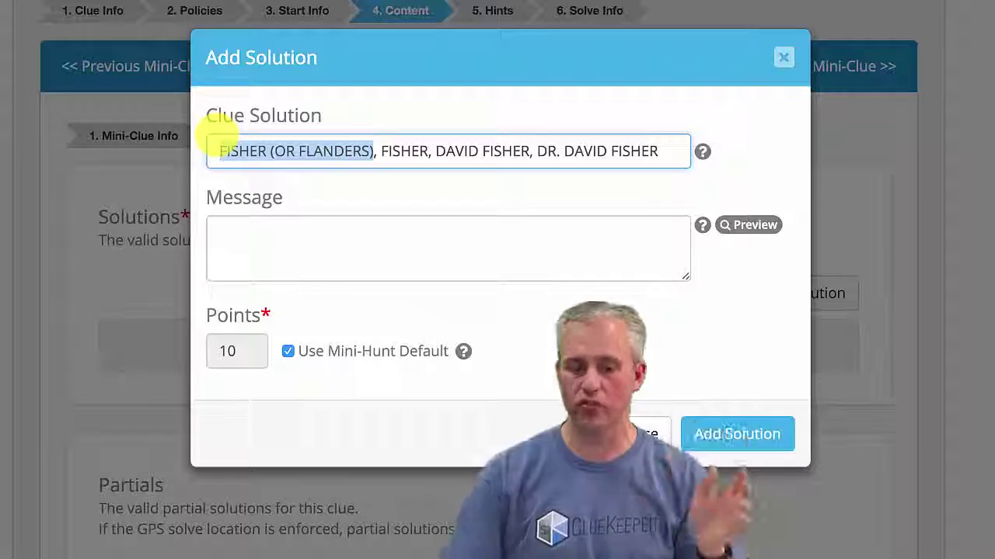
left_click(733, 433)
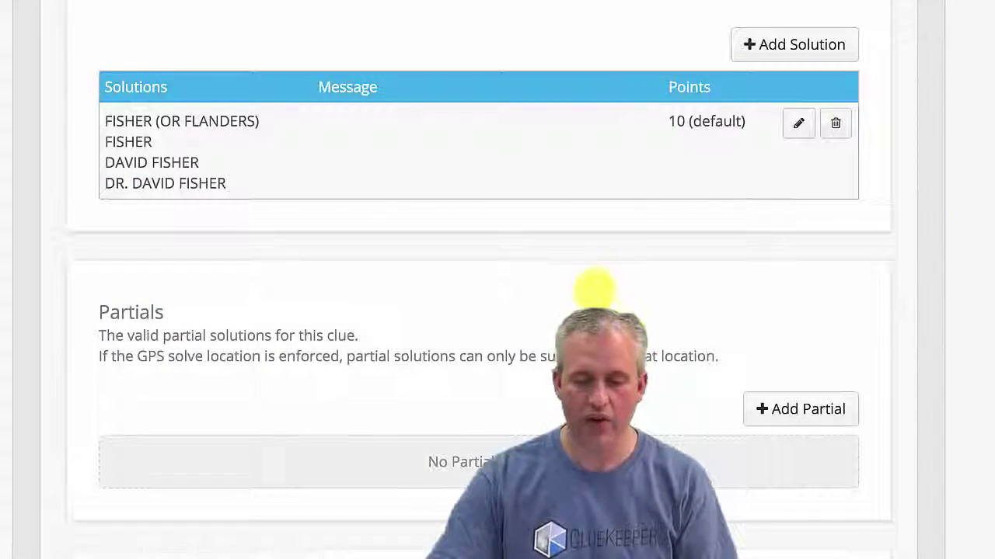
Add a second solution accepting FLANDERS (OR FISHER), FLANDERS and NED FLANDERS
left_click(542, 260)
left_click(833, 53)
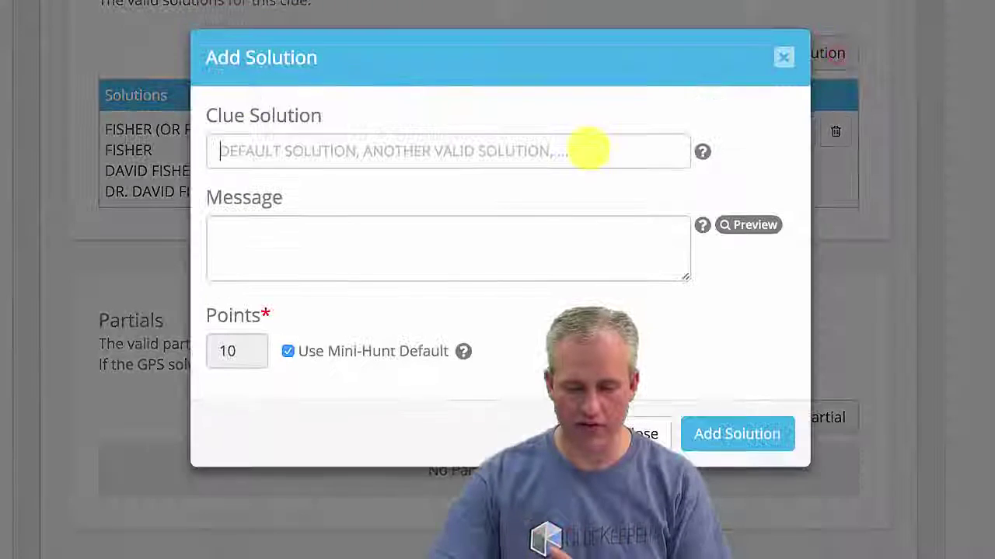
left_click(462, 155)
type("FLANDERS (OR FISHER), FLANDERS, NED FLANDERS")
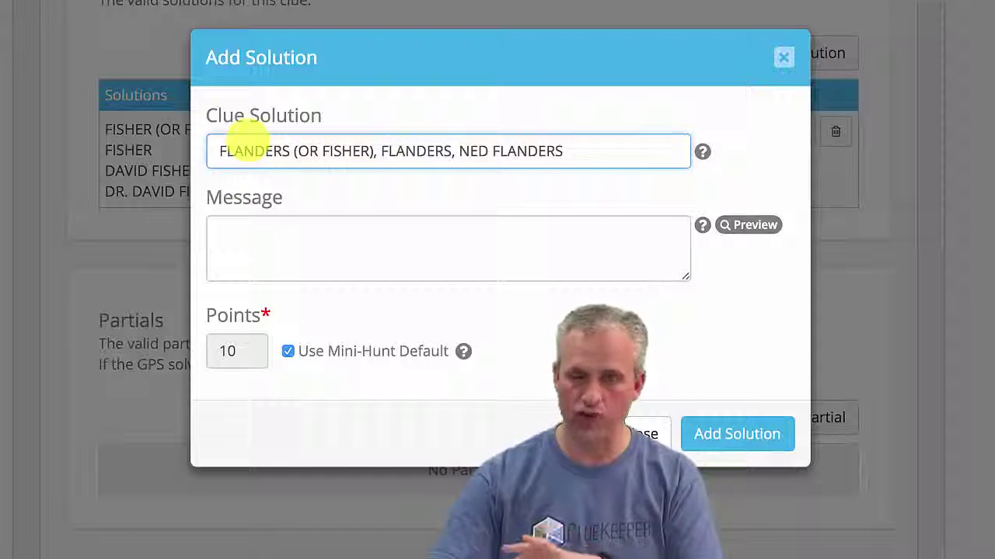
double_click(396, 150)
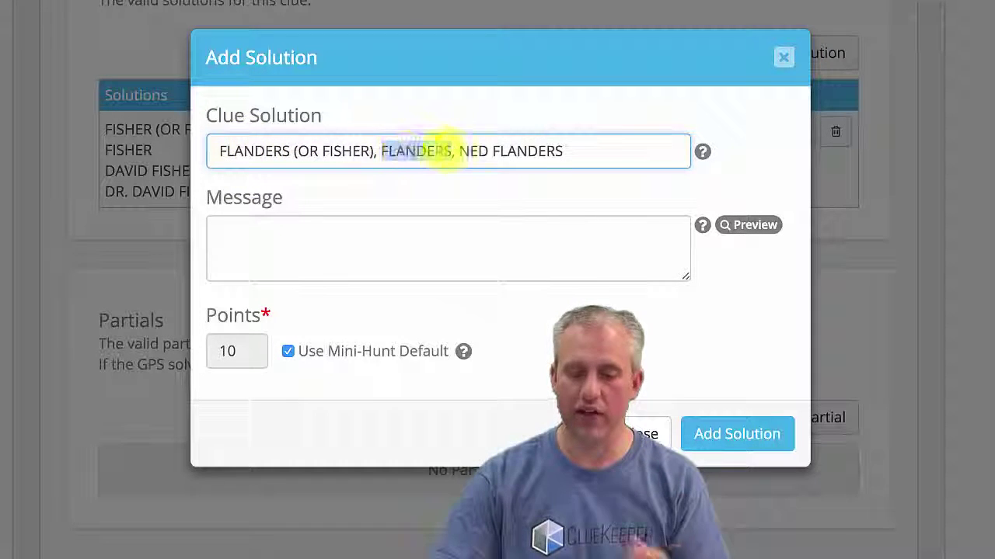
left_click(451, 150)
left_click(718, 423)
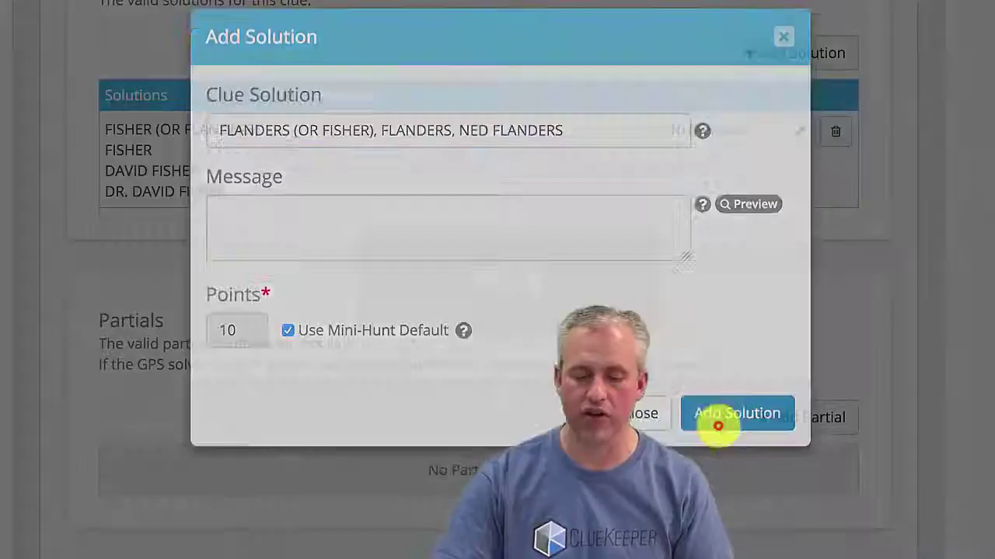
scroll(692, 276, "down", 5)
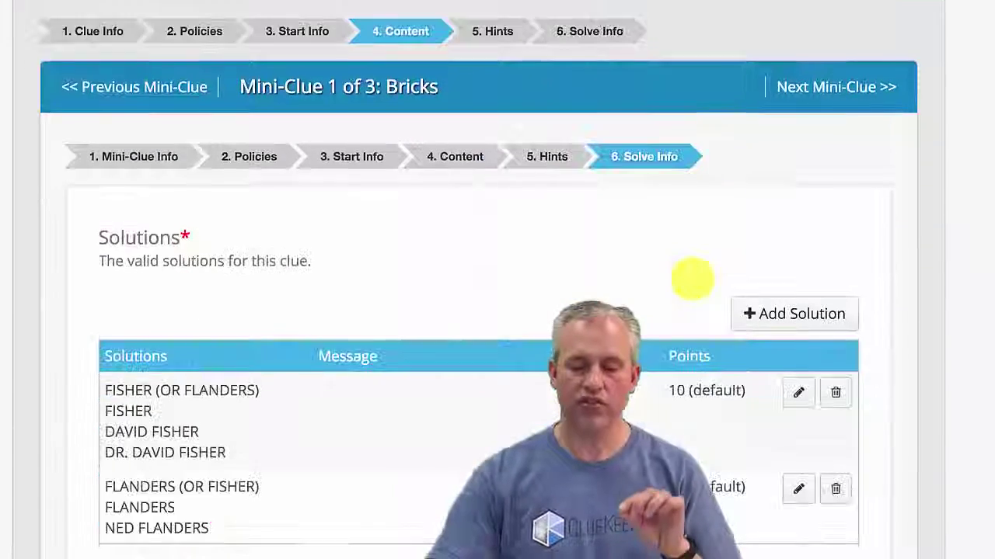
scroll(692, 278, "down", 3)
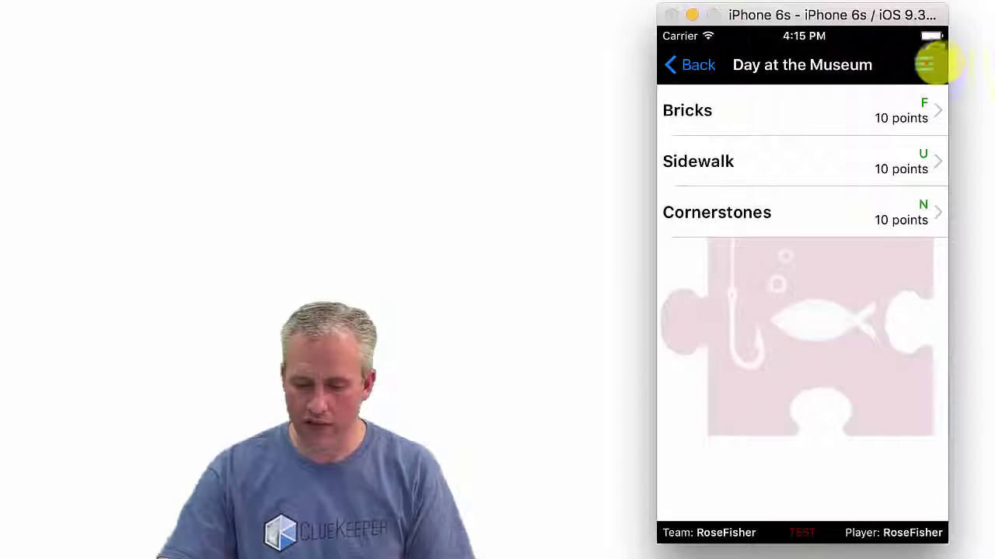
Reset the hunt in the simulator and turn off GPS enforcement for testing
left_click(926, 63)
left_click(826, 348)
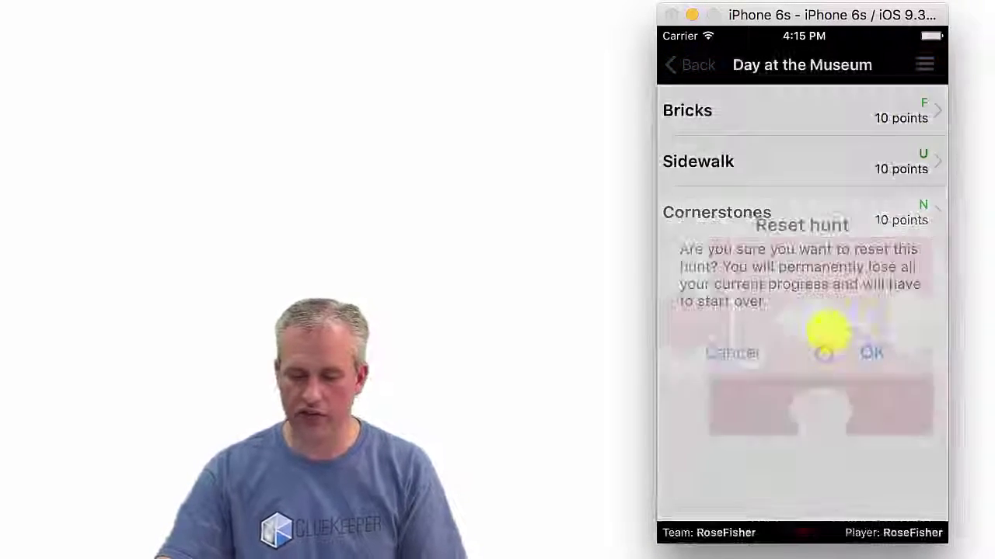
left_click(839, 342)
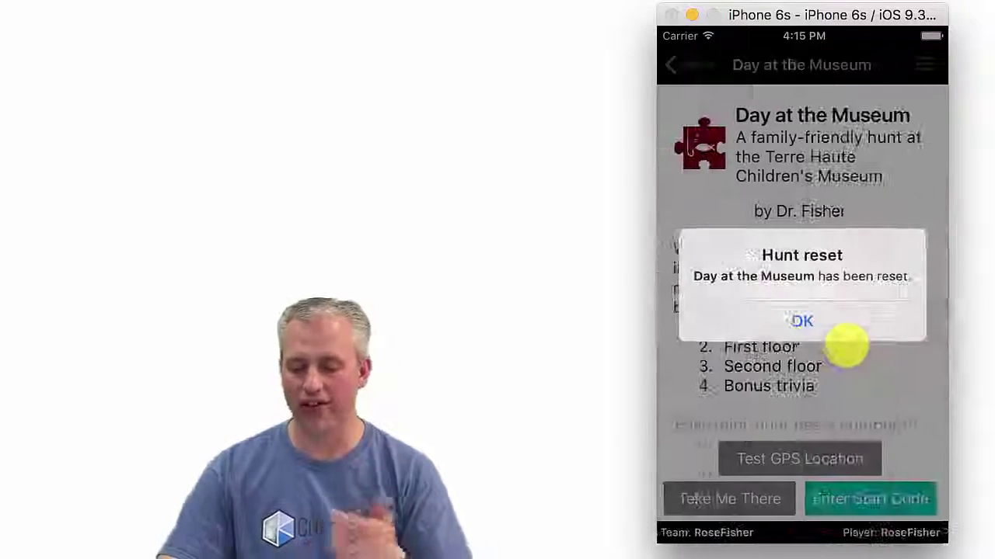
left_click(846, 314)
left_click(925, 69)
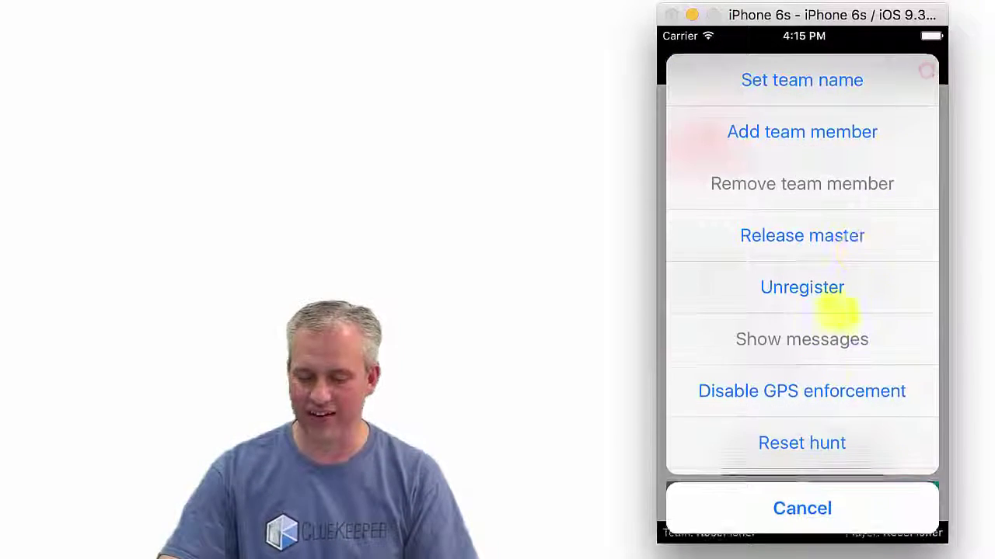
left_click(824, 388)
Start the hunt with code EXPLORE, then unlock the Outside mini-hunt with 2001
left_click(894, 479)
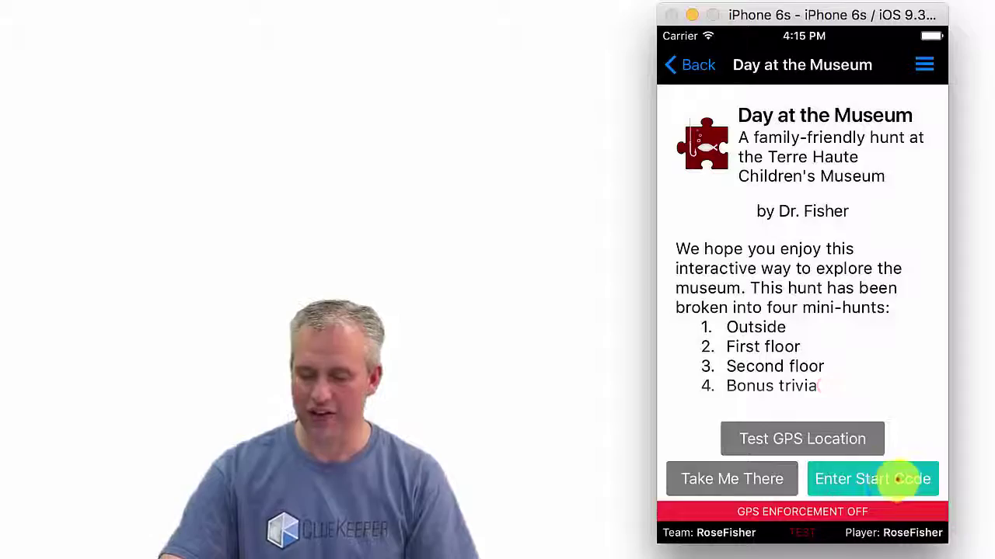
type("E")
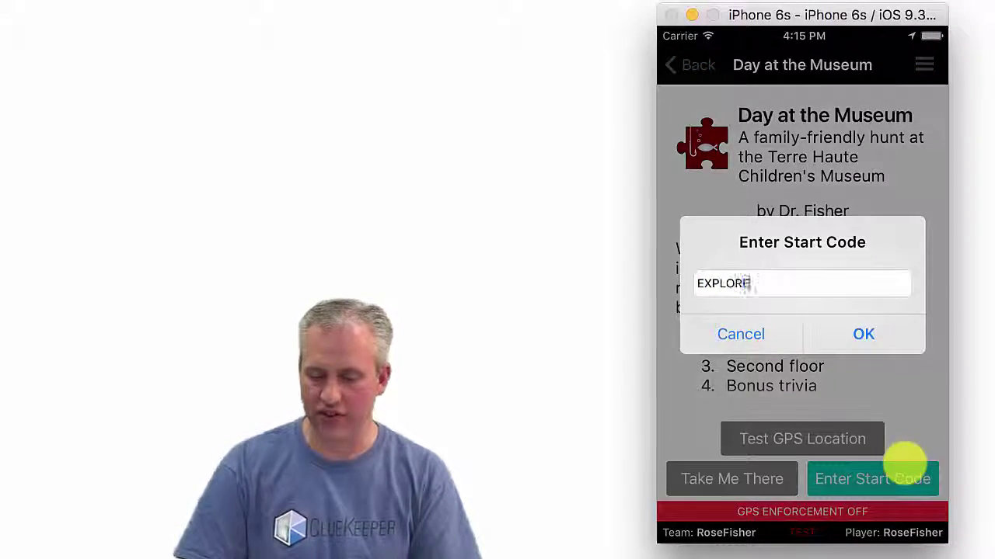
type("XPOORE")
key("Return")
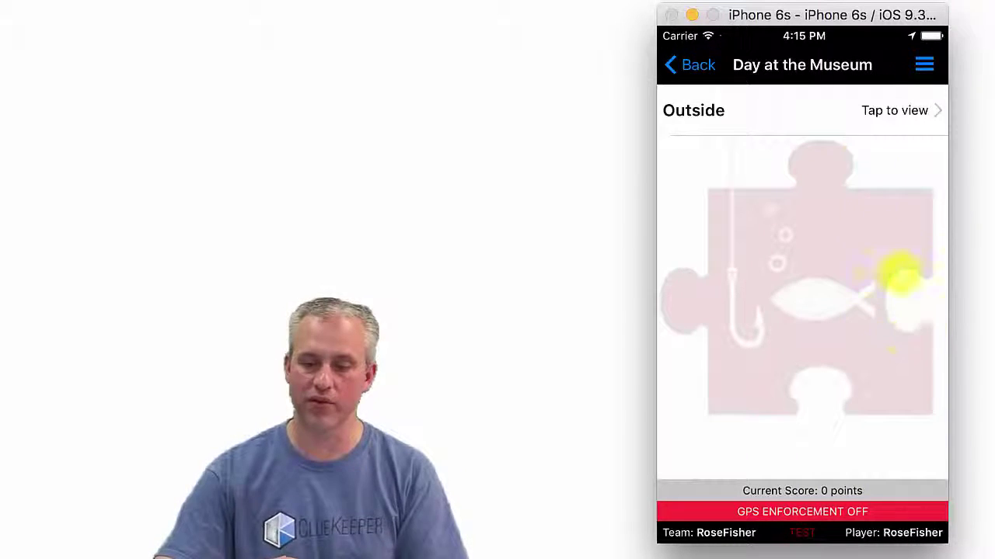
left_click(868, 127)
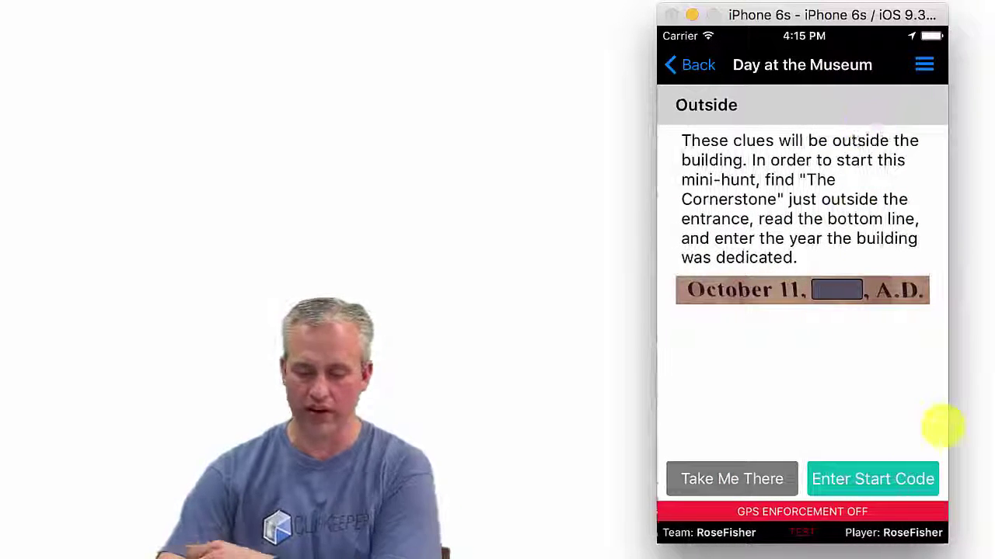
left_click(888, 478)
type("2")
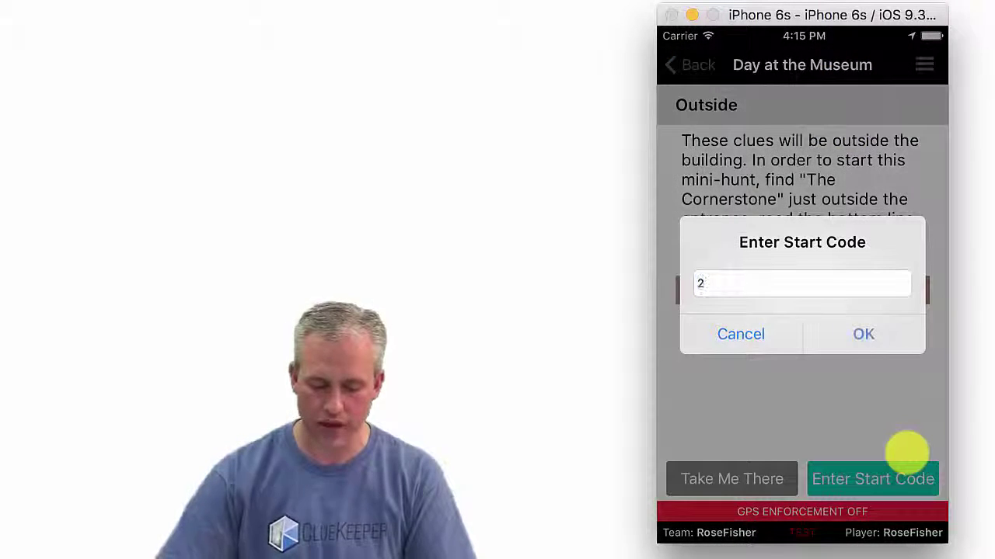
type("001")
key("Return")
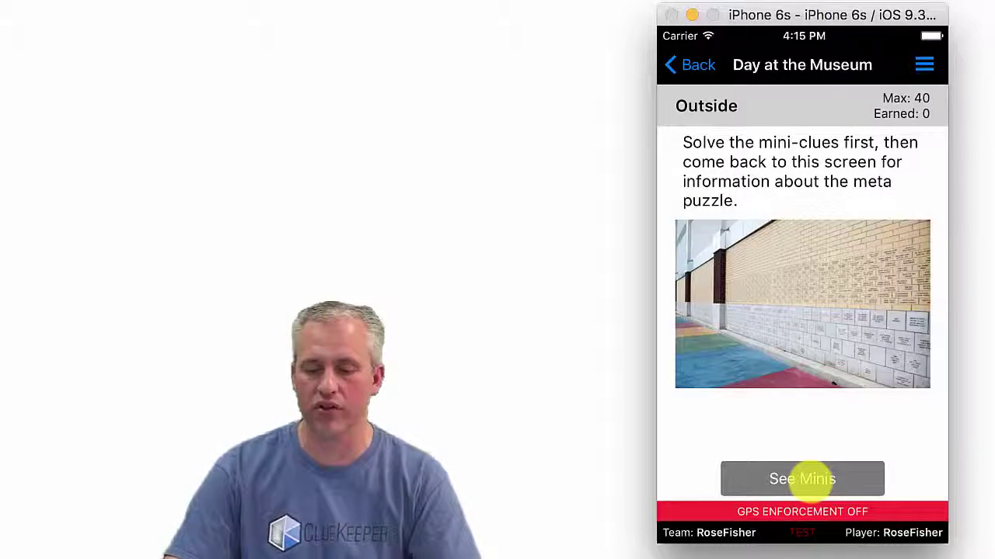
Solve the Bricks mini with the answer FISHER and return to the minis list
left_click(802, 479)
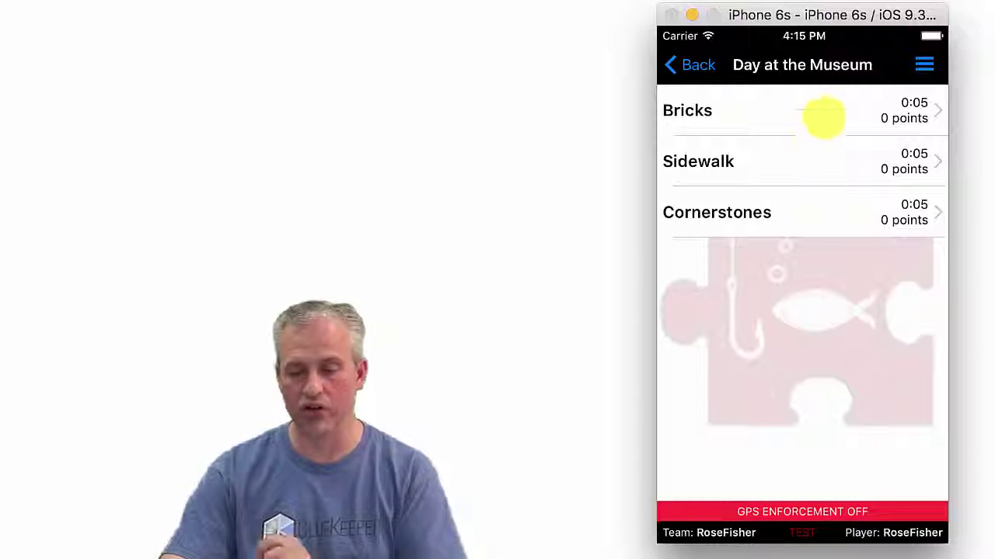
left_click(821, 115)
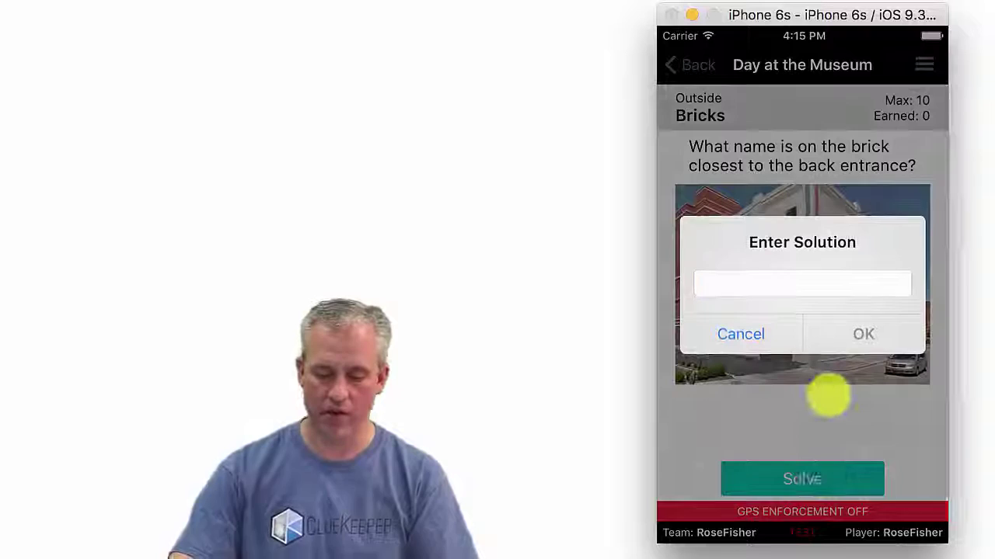
type("FISHER")
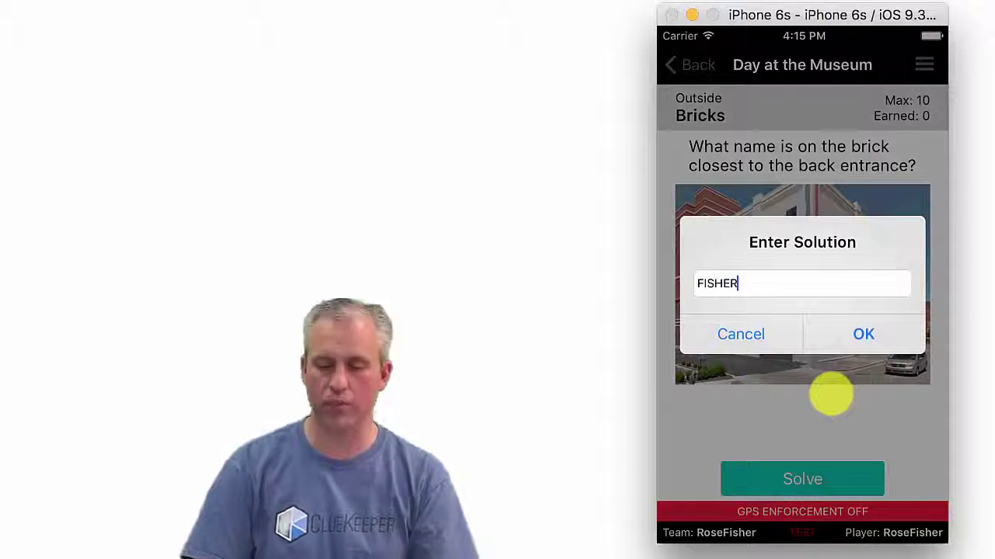
left_click(865, 334)
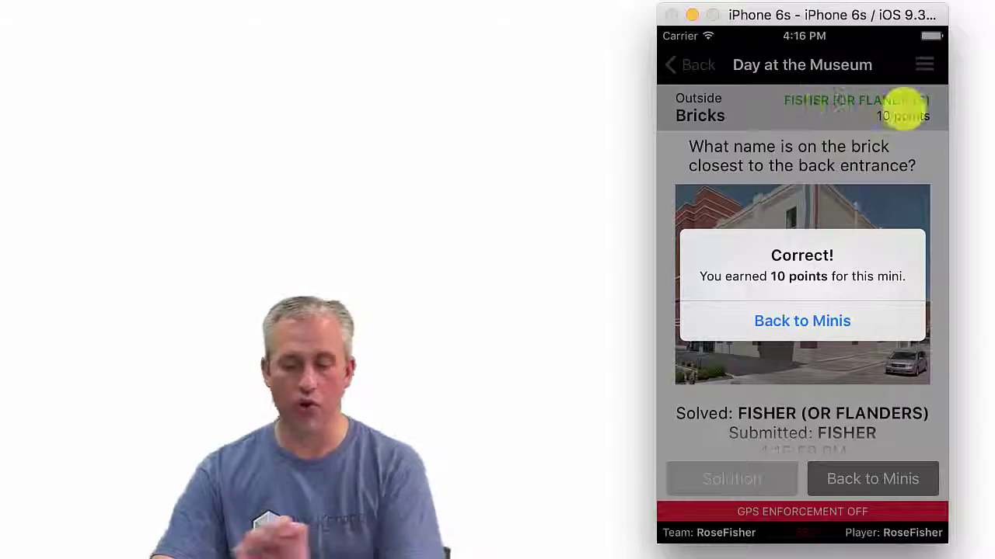
left_click(868, 321)
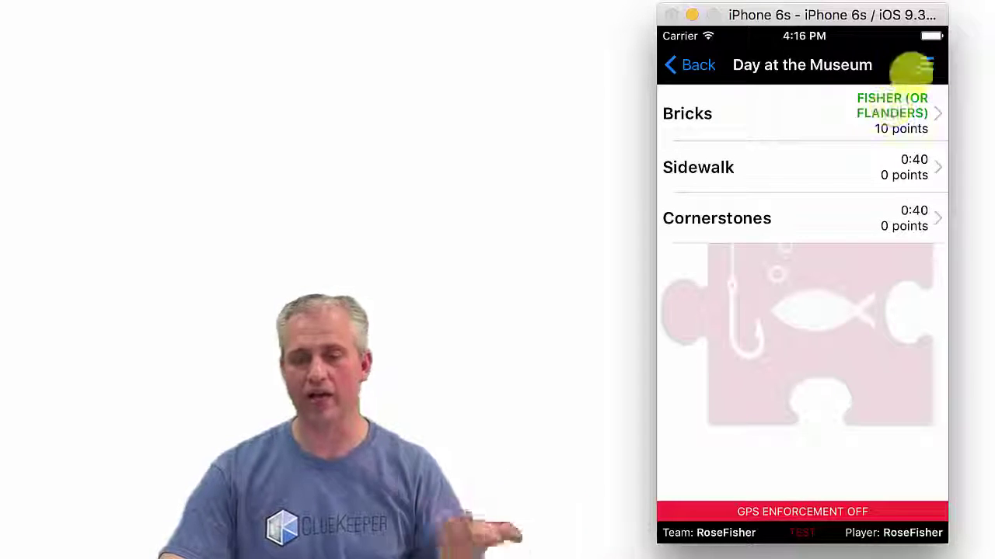
Reset the hunt and acknowledge the reset notice
left_click(924, 64)
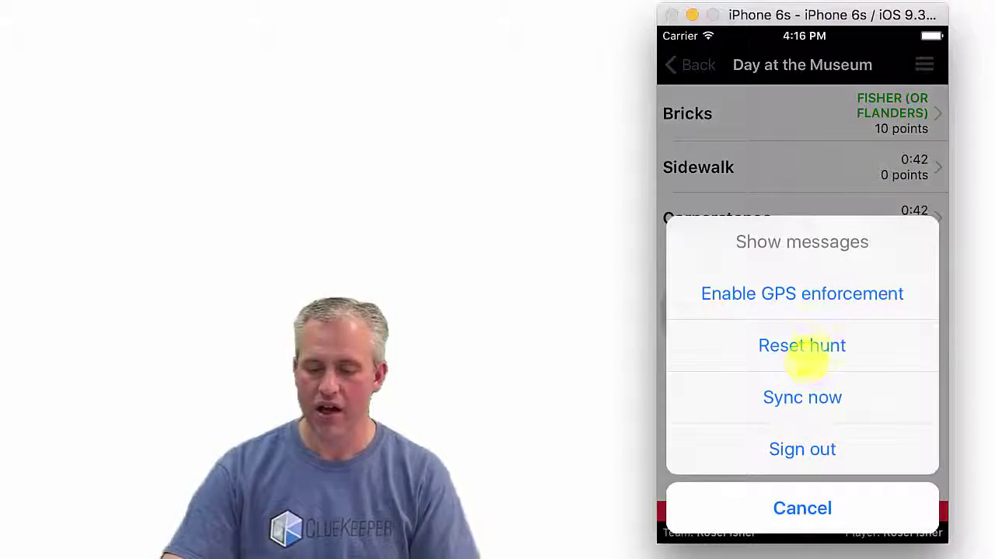
left_click(805, 347)
left_click(868, 335)
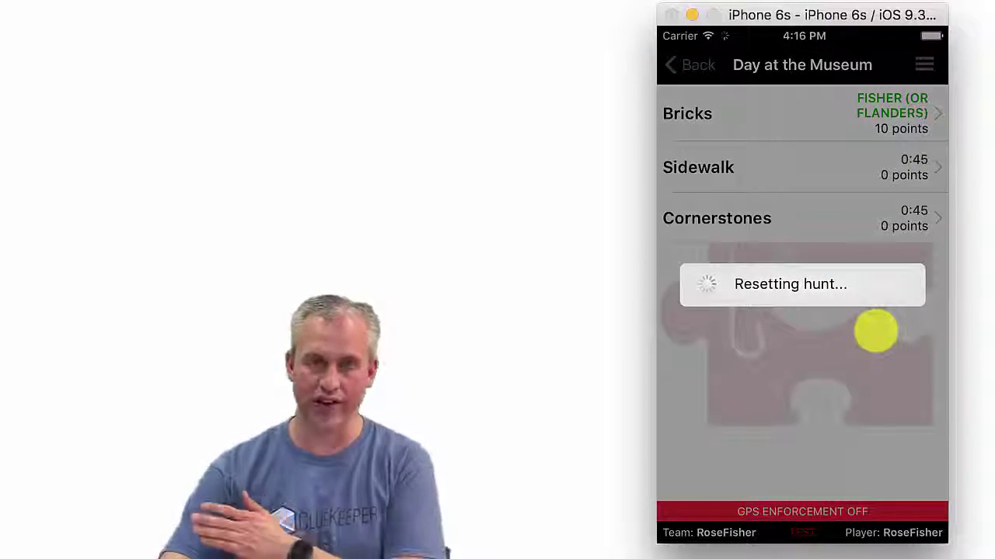
left_click(875, 329)
Restart with the hunt start code, unlock Outside with 2009, and show its minis
left_click(843, 477)
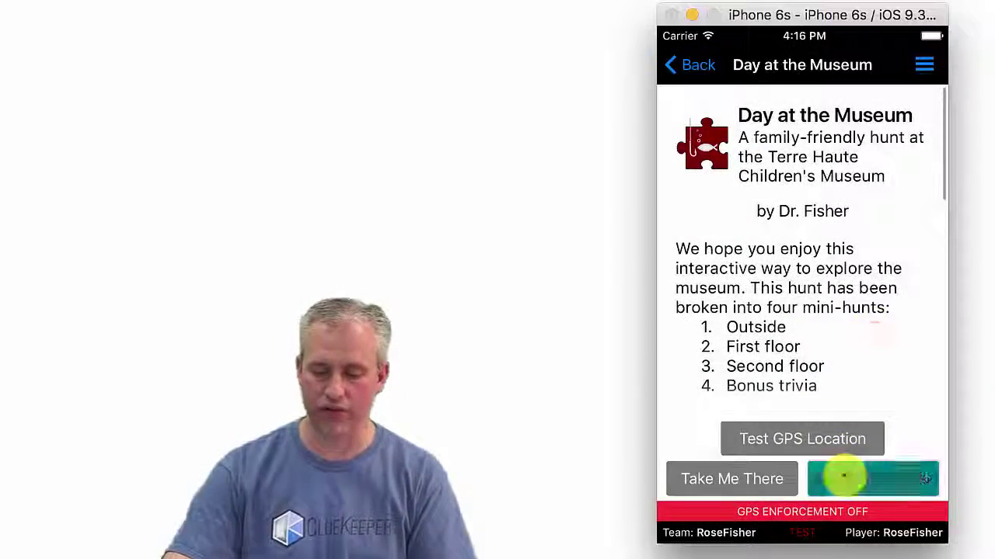
type("EXPO")
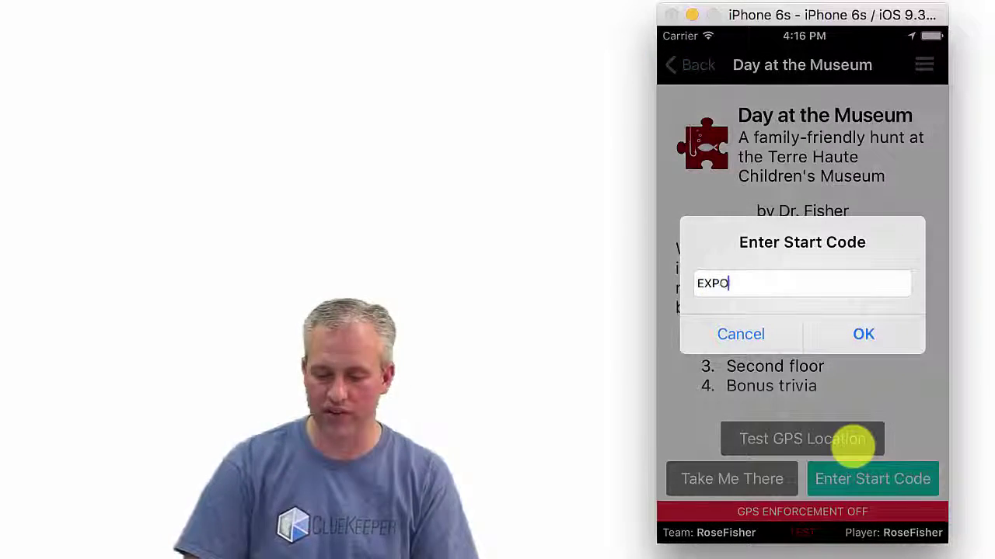
type("ORE")
key("Return")
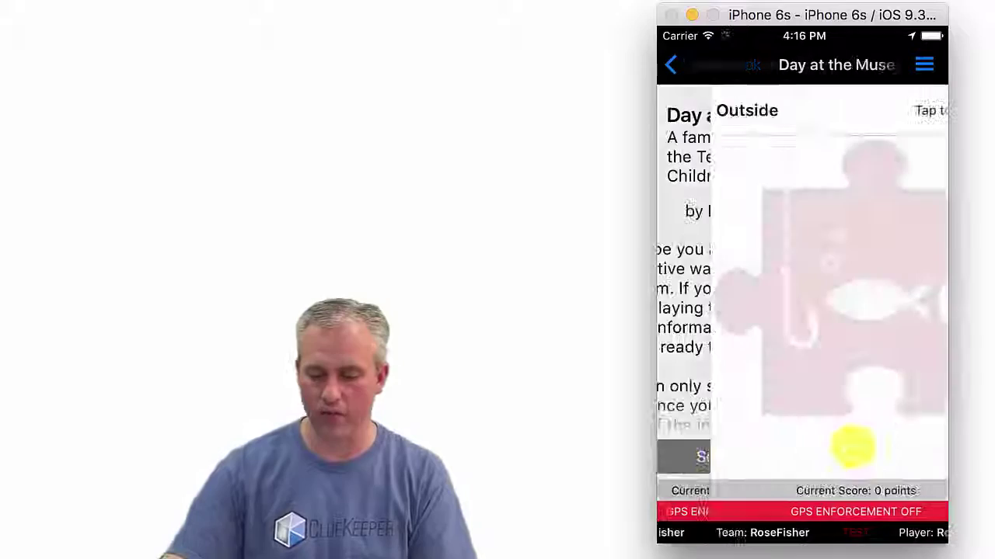
left_click(888, 107)
left_click(861, 479)
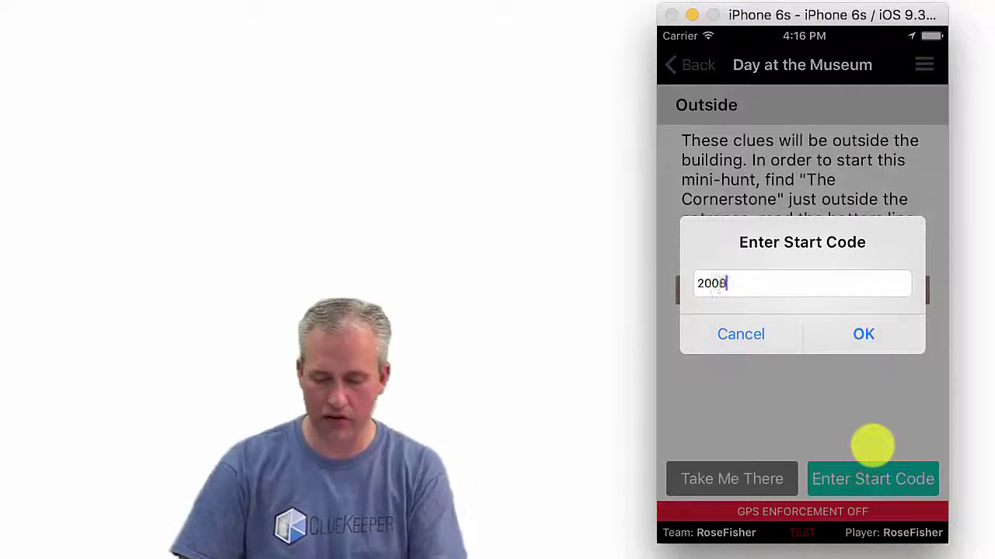
type("2009")
key("Return")
left_click(851, 473)
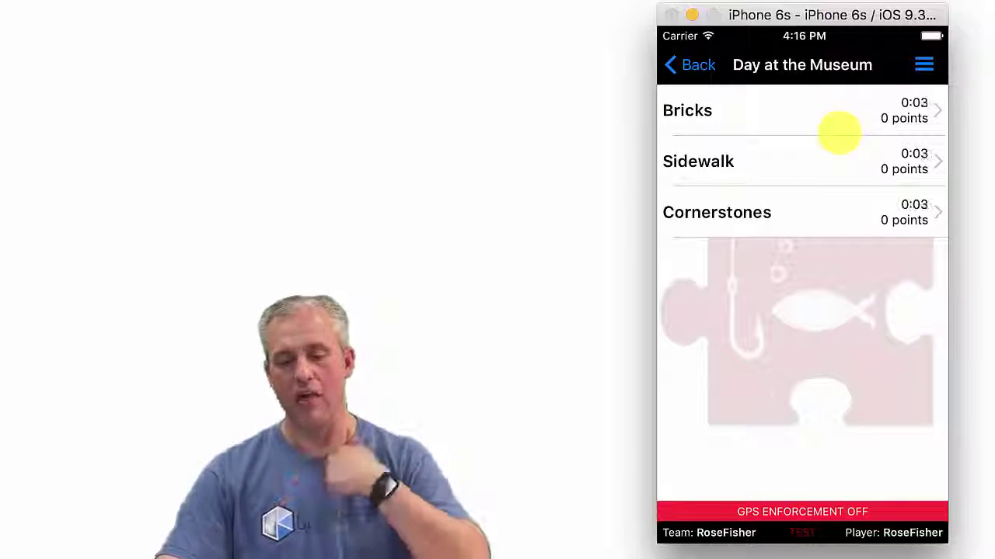
Solve Bricks with the answer NED FLANDERS for 10 points and return to the minis list
left_click(842, 125)
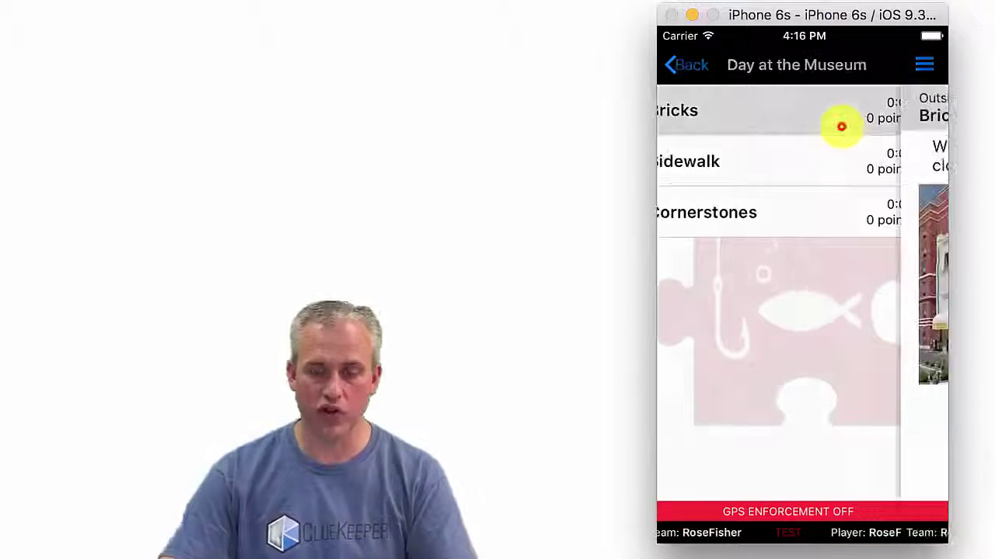
left_click(802, 478)
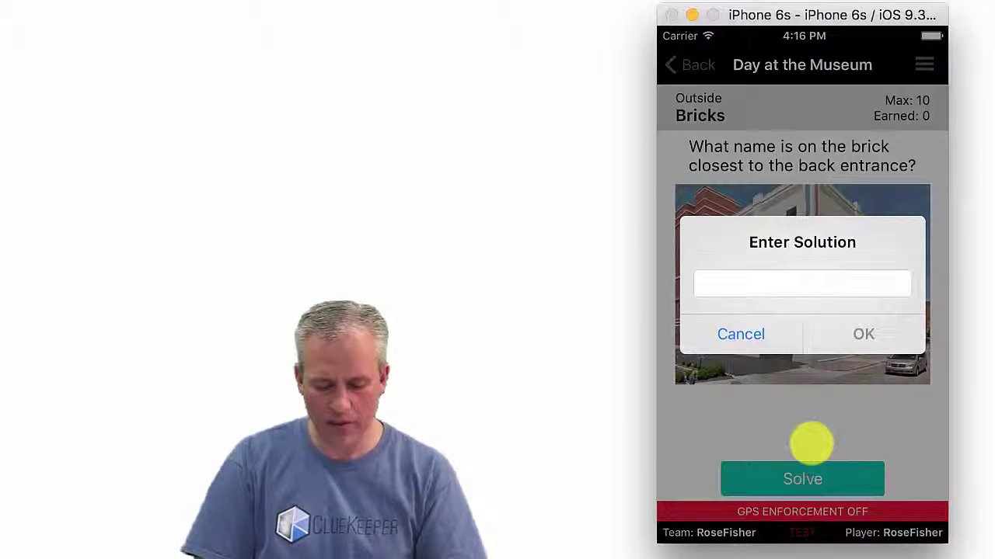
type("NEW")
key("BackSpace")
type("D FLANDERS")
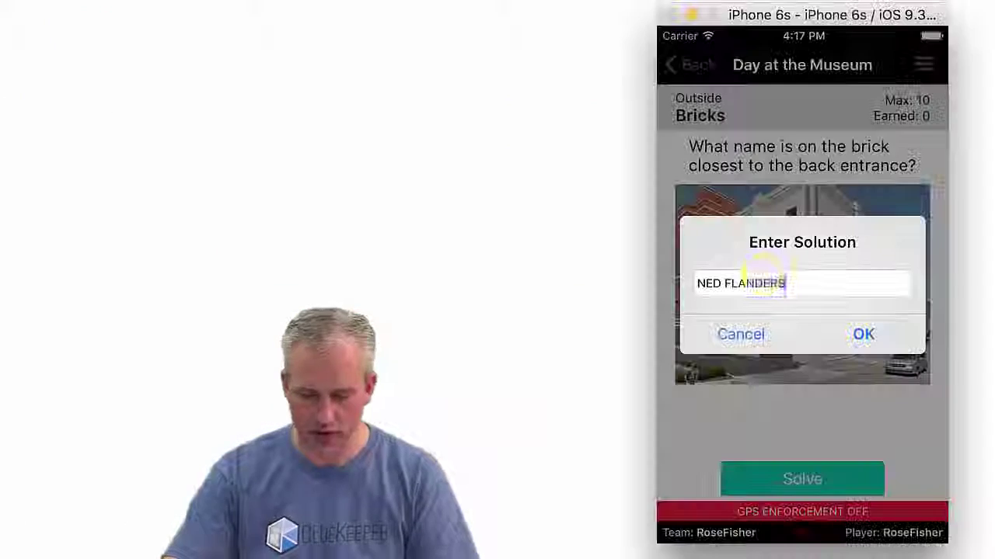
left_click(855, 333)
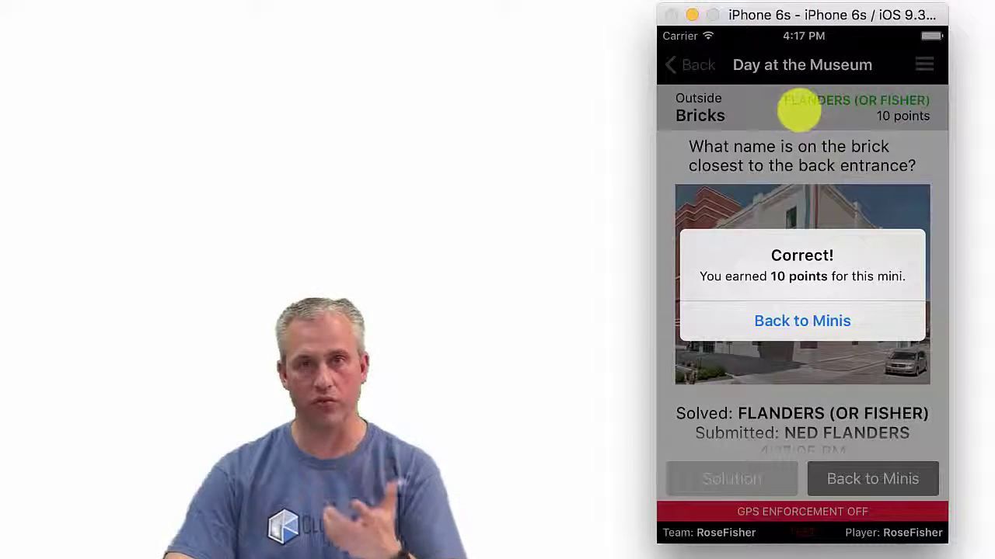
left_click(878, 321)
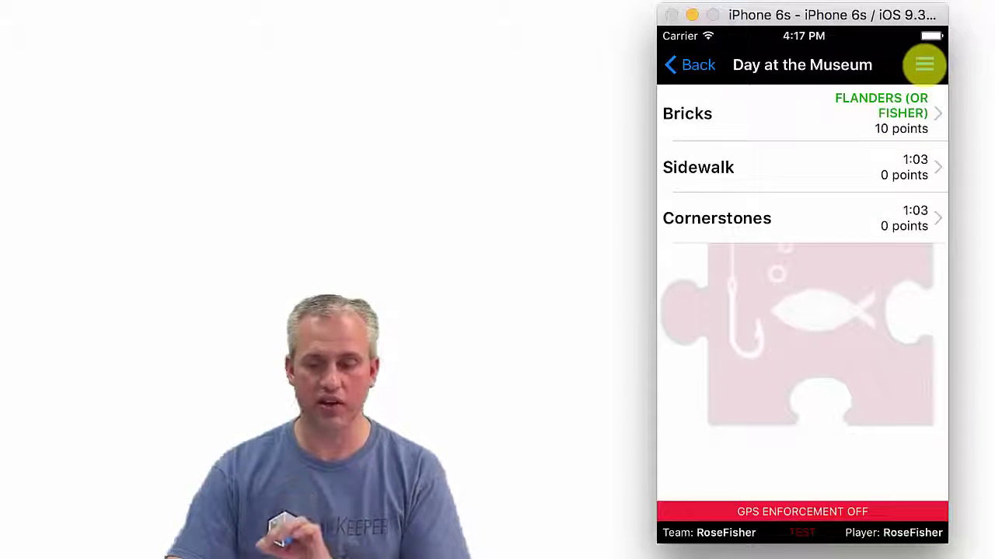
Reset the hunt from its options menu, acknowledge the reset, and quit the Simulator with Cmd+Q
left_click(924, 64)
left_click(822, 342)
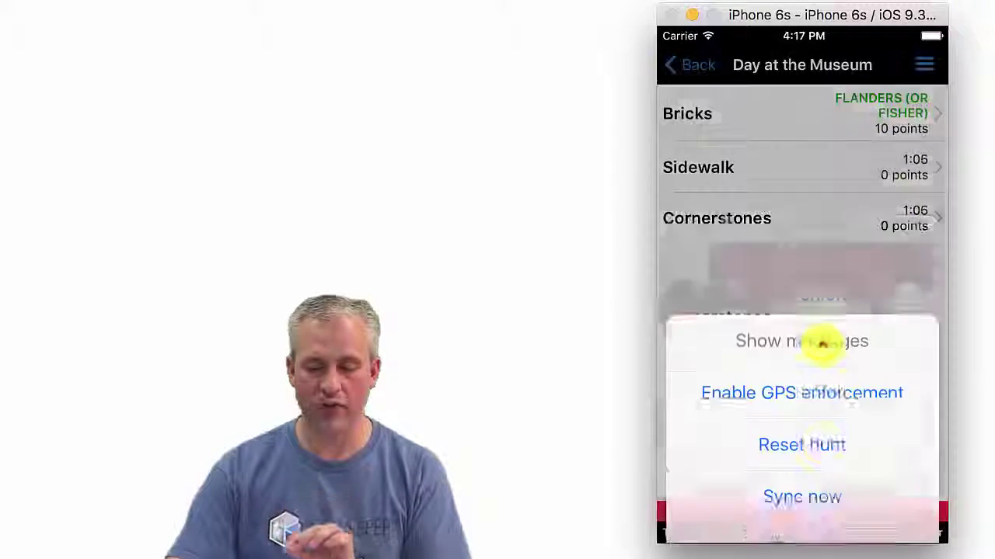
left_click(850, 342)
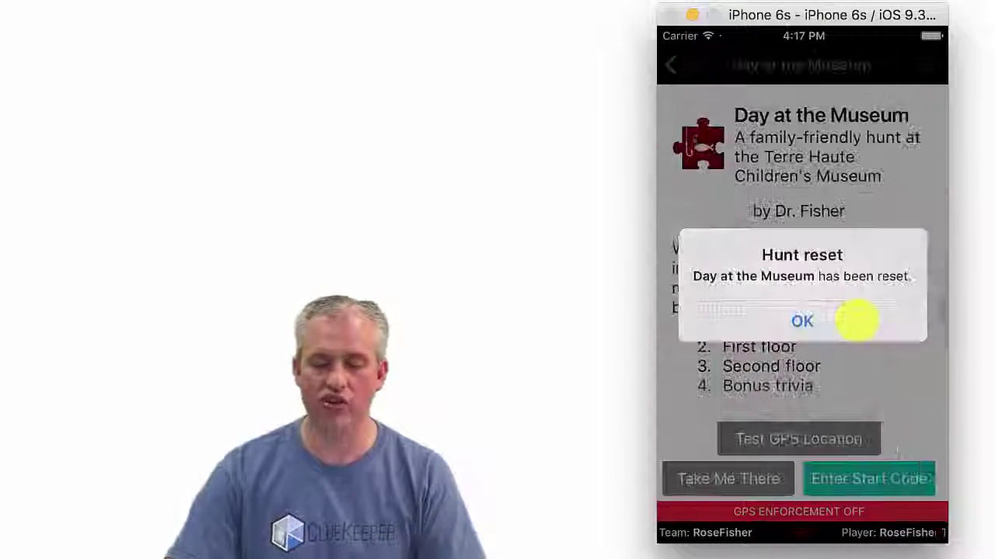
left_click(856, 320)
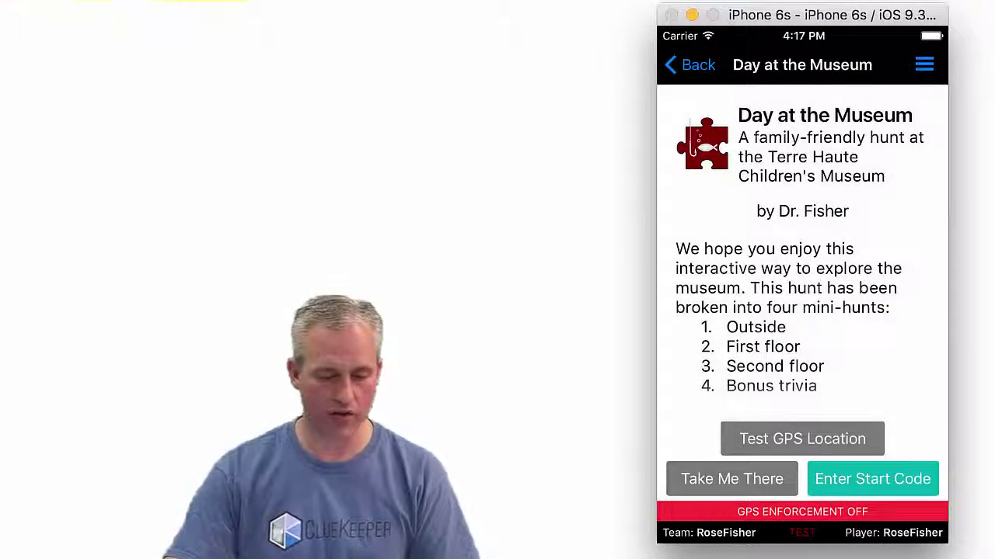
key("super+q")
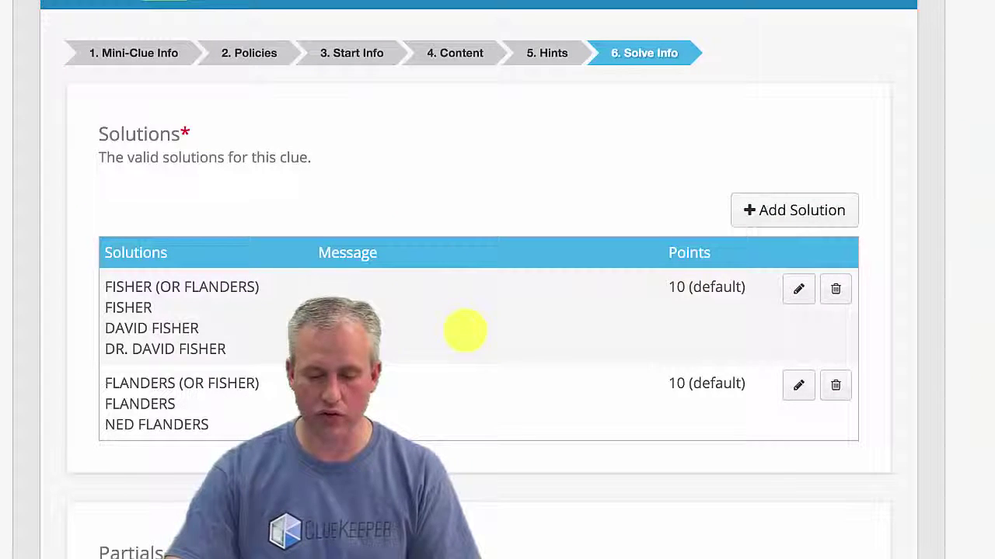
Highlight the valid solutions description and open the map for picking Bricks' solve location
left_click_drag(133, 157, 242, 157)
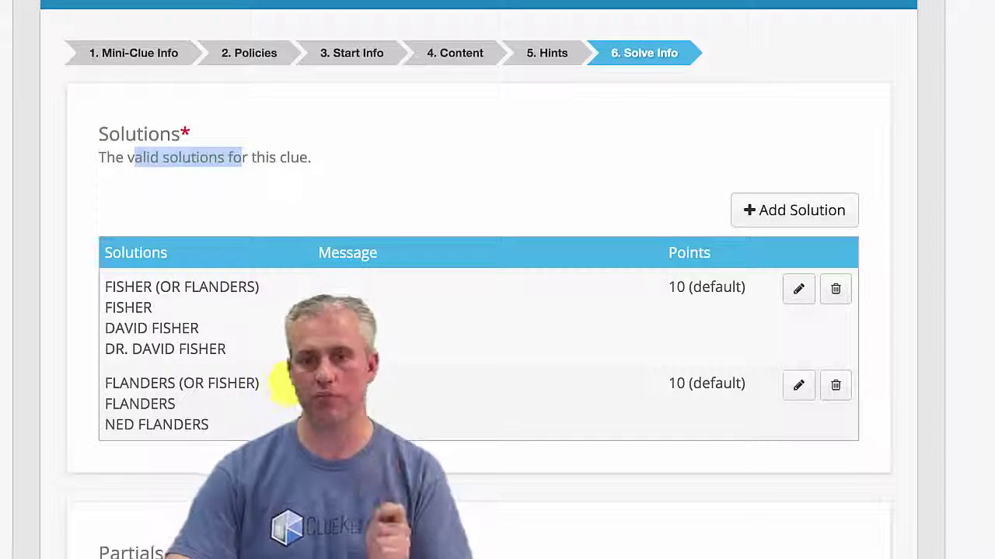
scroll(284, 383, "down", 6)
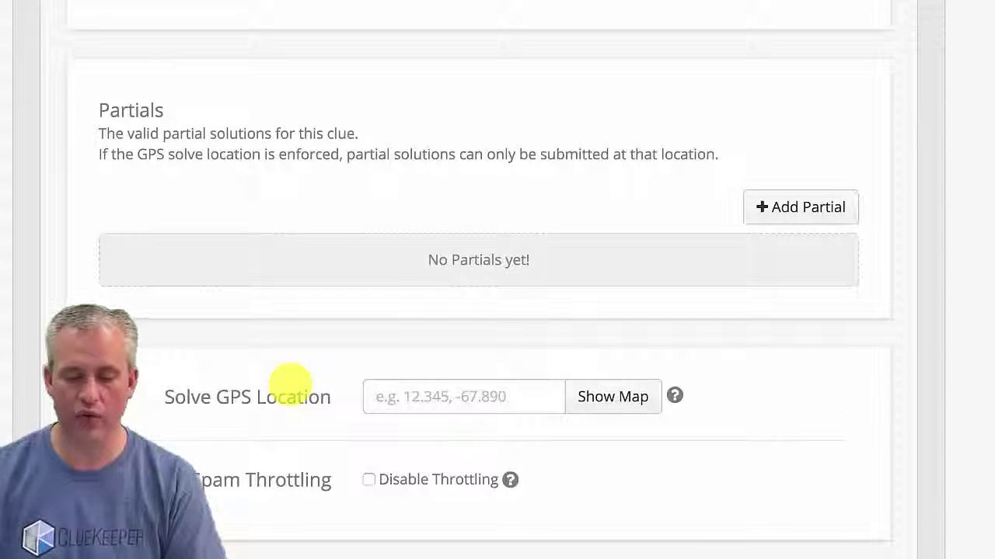
scroll(289, 383, "down", 1)
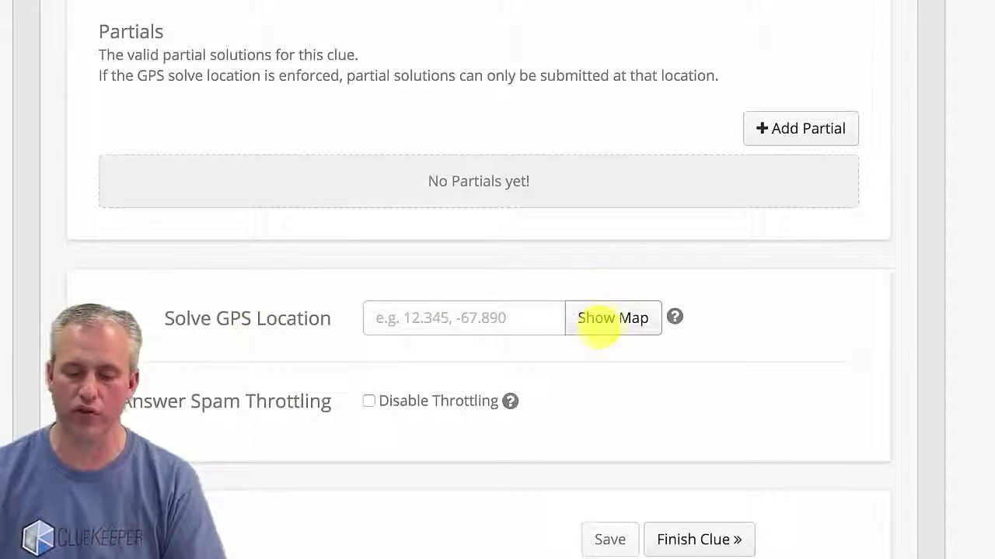
left_click(599, 321)
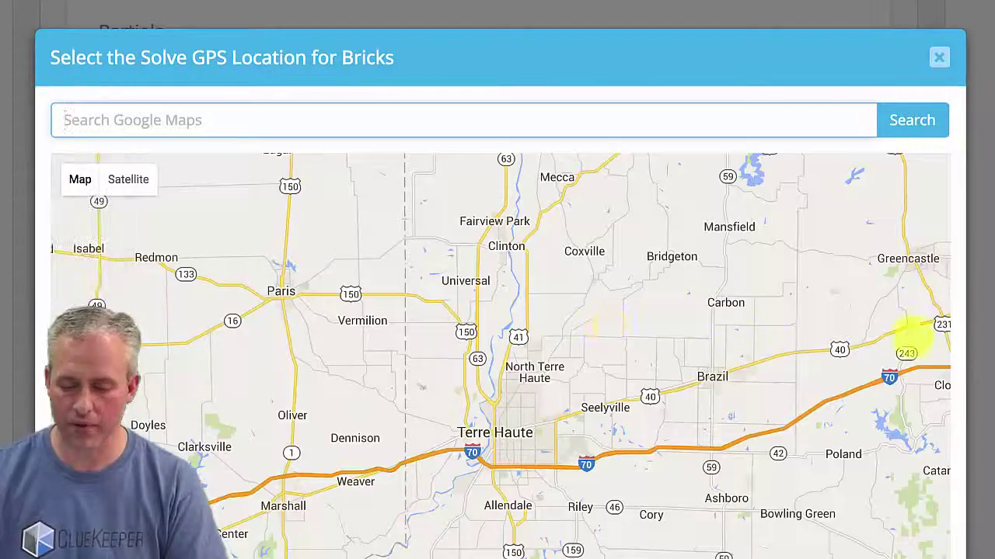
Zoom the map in on Terre Haute around S 8th St and Wabash Ave
scroll(917, 357, "down", 3)
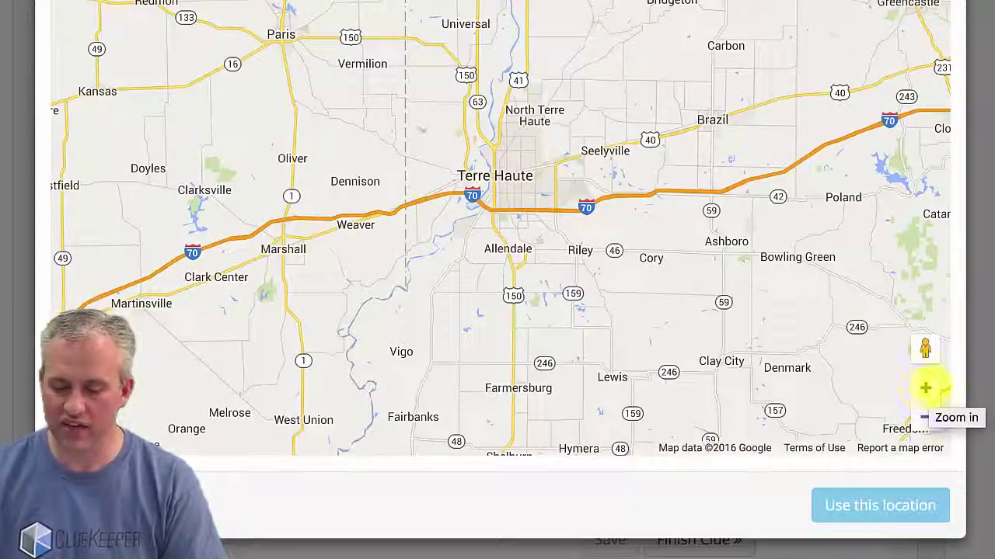
left_click(925, 388)
left_click(927, 388)
left_click(928, 387)
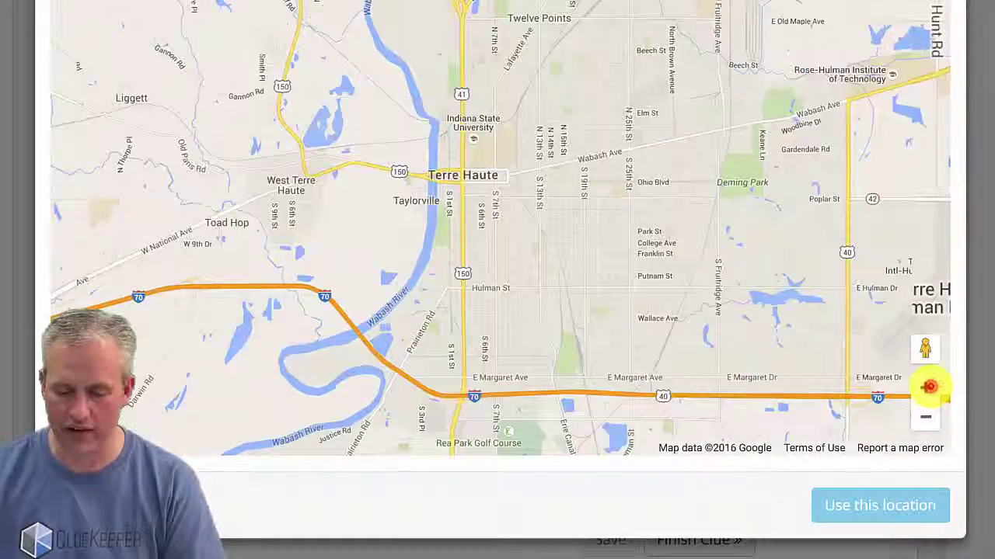
left_click(930, 387)
left_click(929, 387)
left_click(929, 387)
left_click(929, 387)
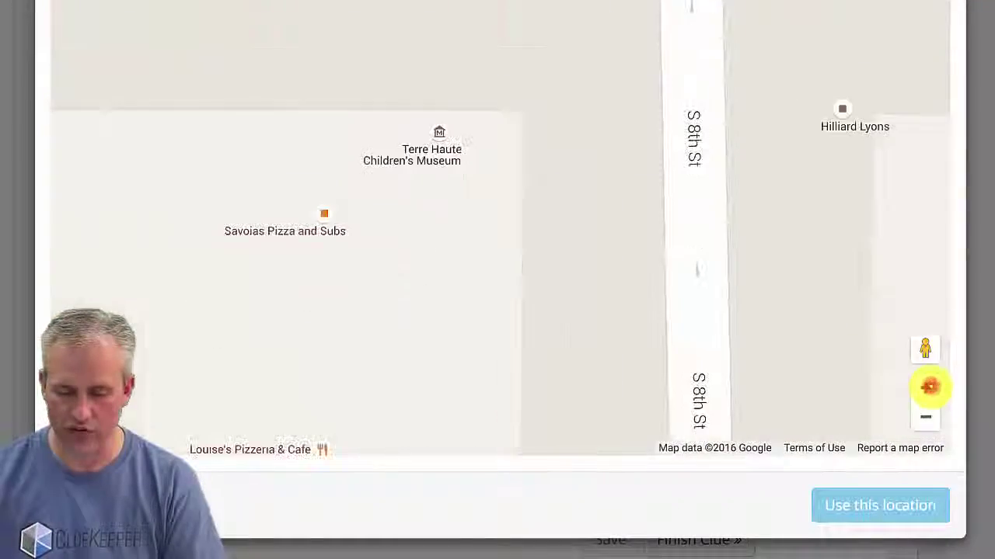
left_click(925, 417)
left_click(925, 417)
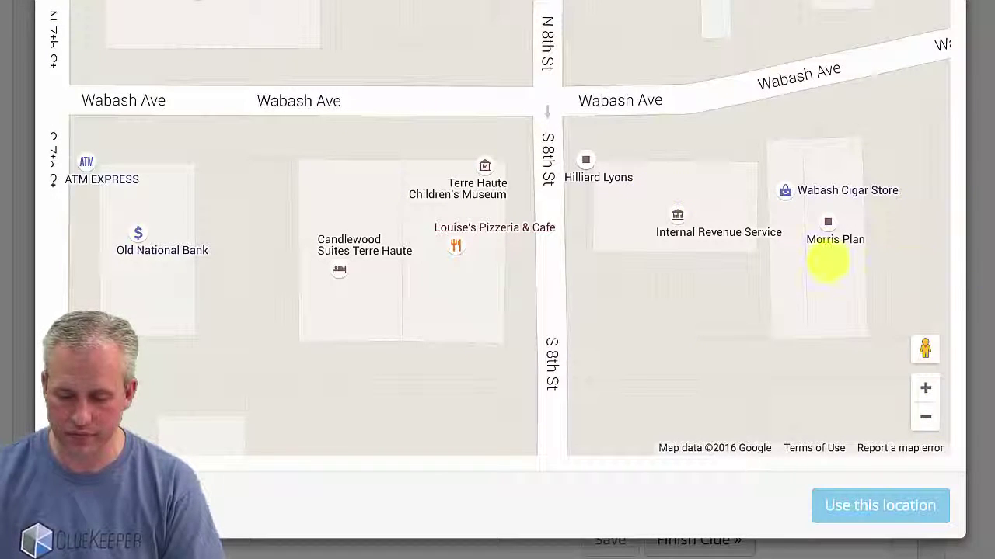
Drop a pin behind the Children's Museum, switch to Satellite, and drag it to 39.466011, -87.406013
left_click(421, 346)
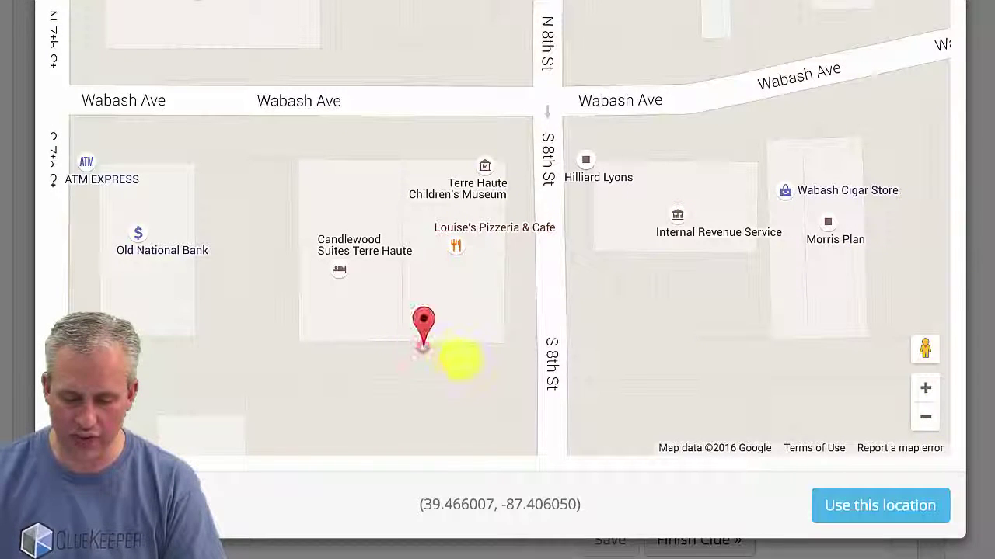
scroll(993, 330, "up", 3)
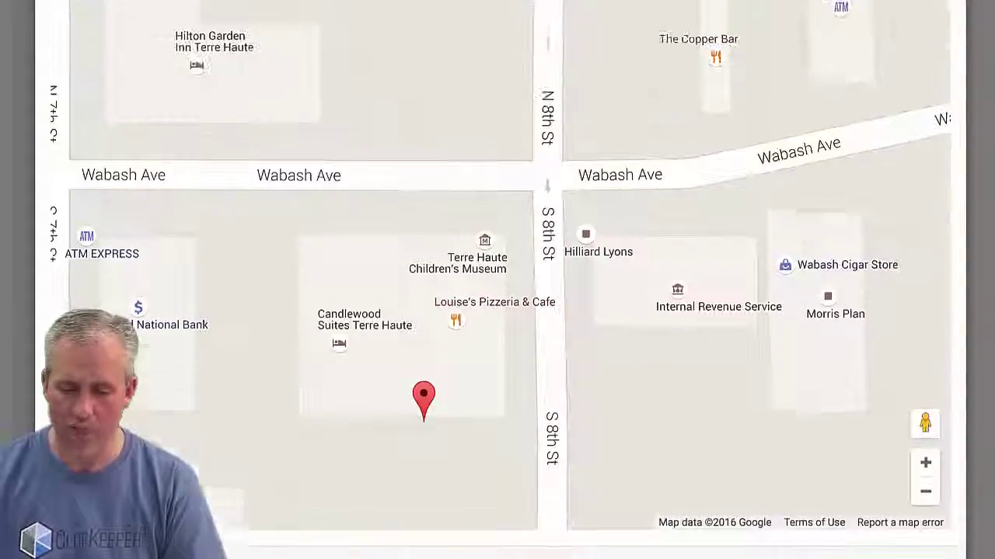
left_click(128, 172)
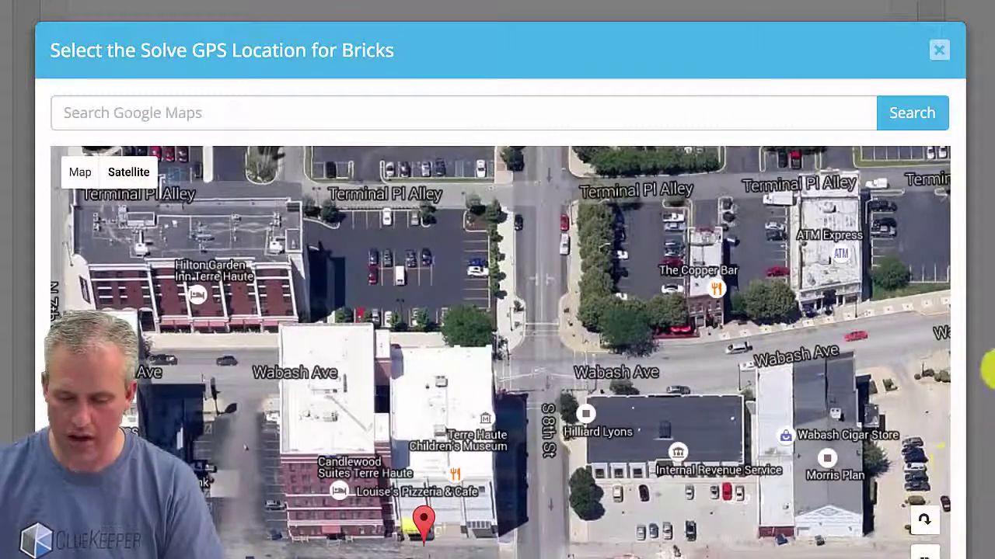
scroll(987, 369, "down", 3)
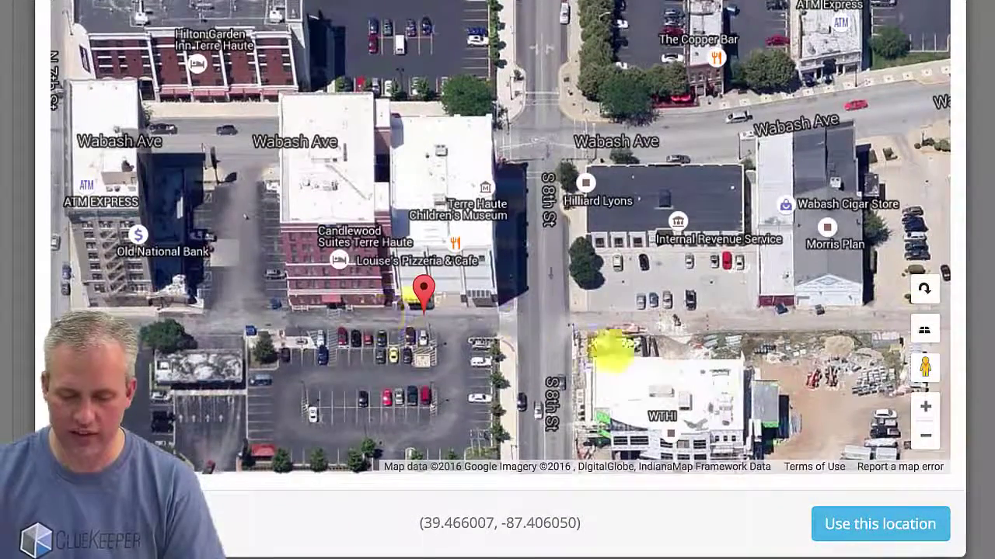
left_click(924, 406)
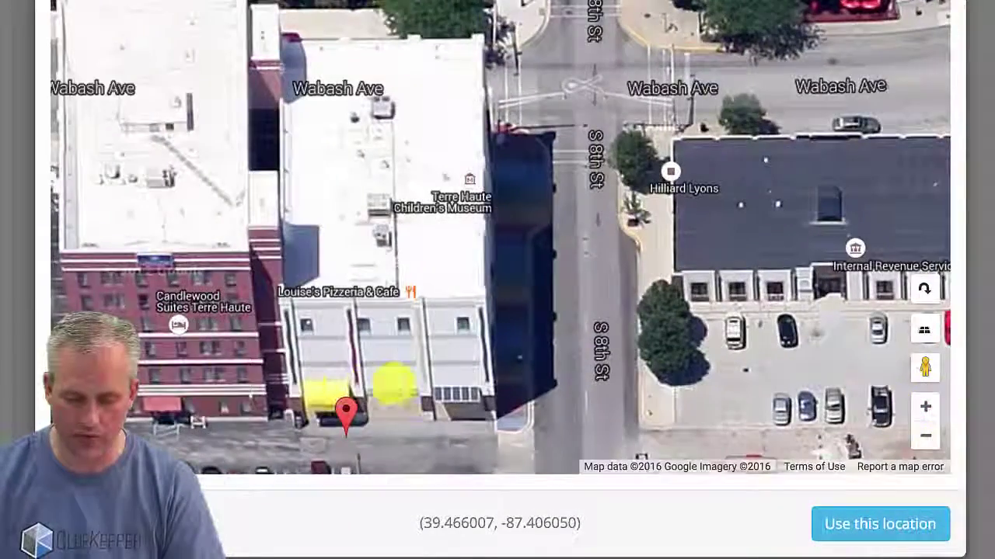
left_click_drag(395, 382, 438, 271)
left_click_drag(394, 304, 418, 305)
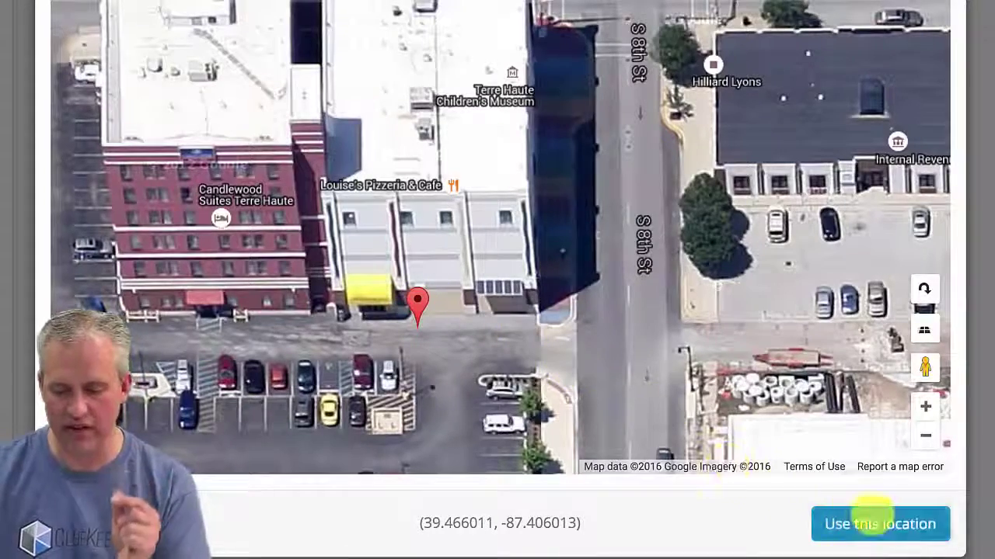
Apply the pin as Bricks' solve location and save the clue with Enforce, 25.0 m radius
left_click(859, 524)
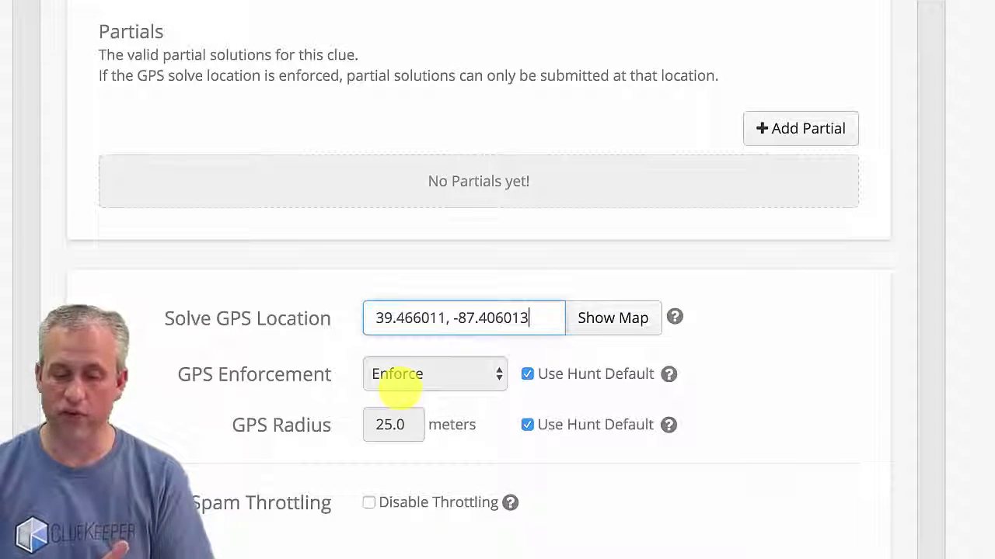
scroll(411, 395, "down", 1)
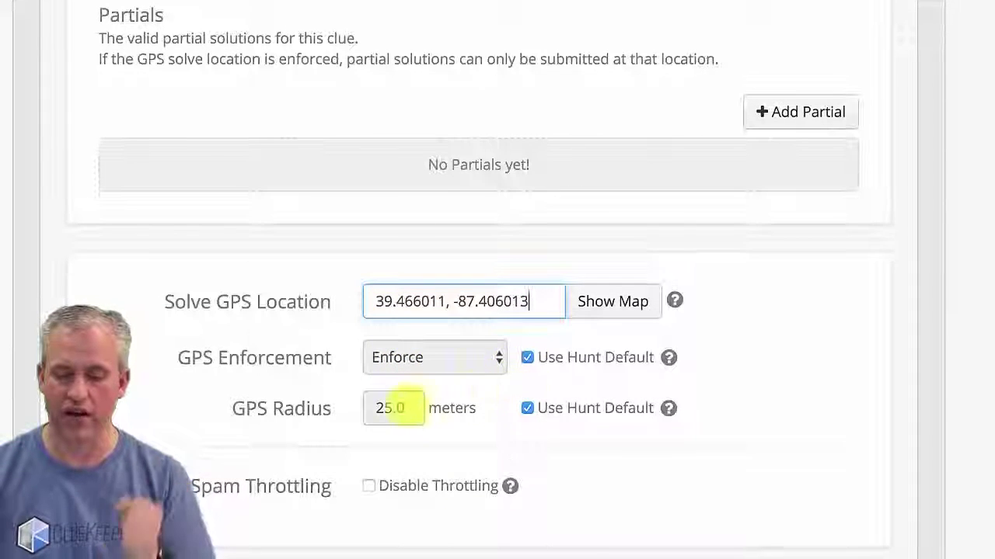
scroll(411, 401, "down", 2)
left_click(544, 473)
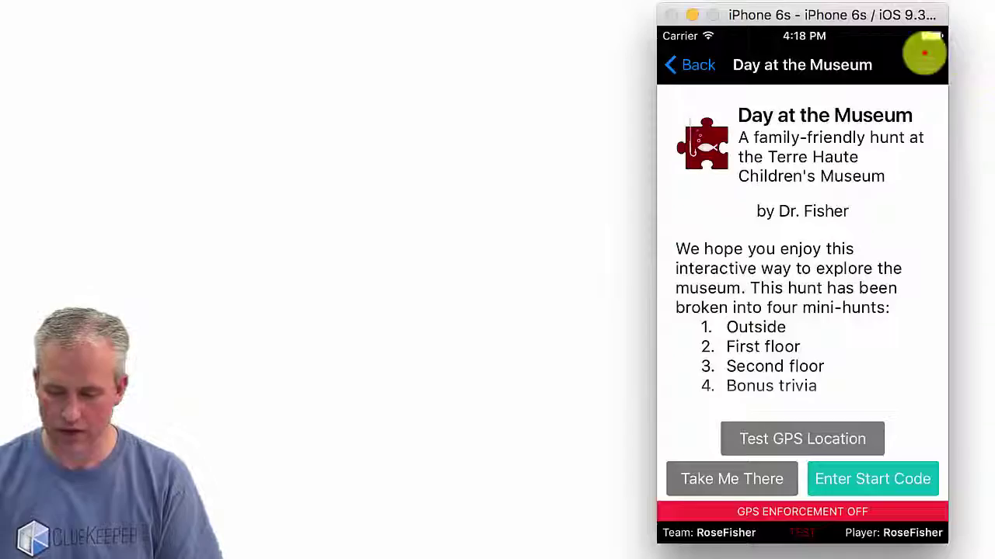
Reset the hunt and restart it by submitting the hunt's start code
left_click(924, 53)
left_click(793, 436)
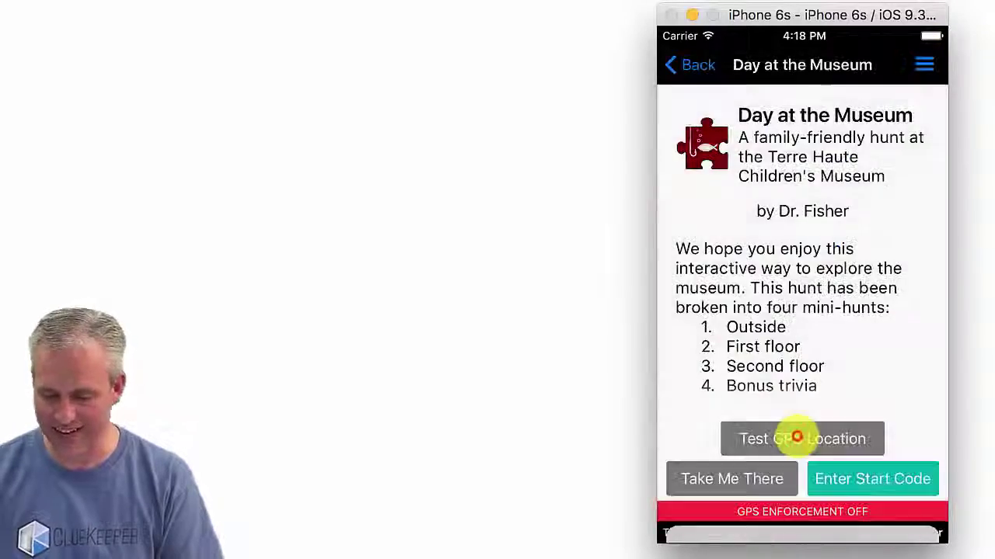
left_click(865, 347)
left_click(869, 479)
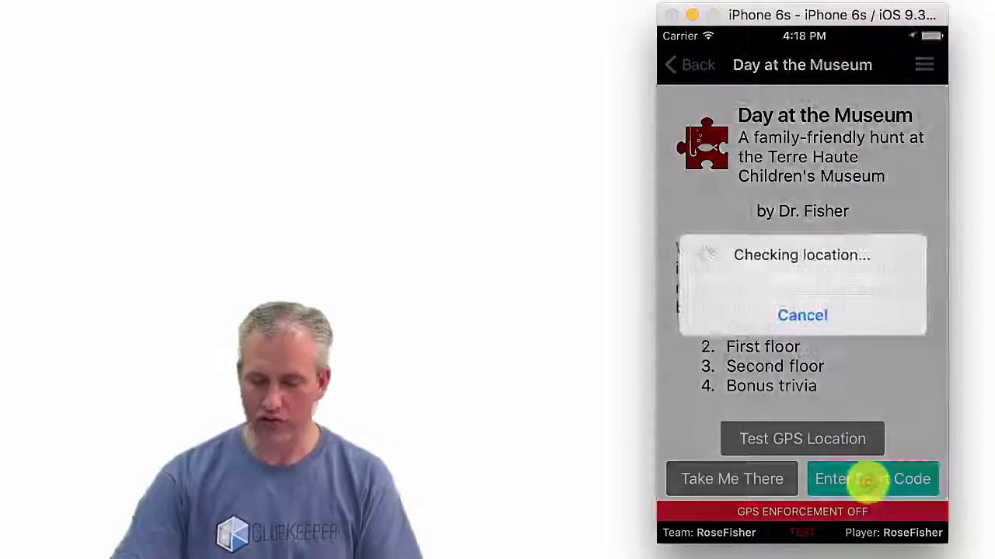
type("EXPLORE")
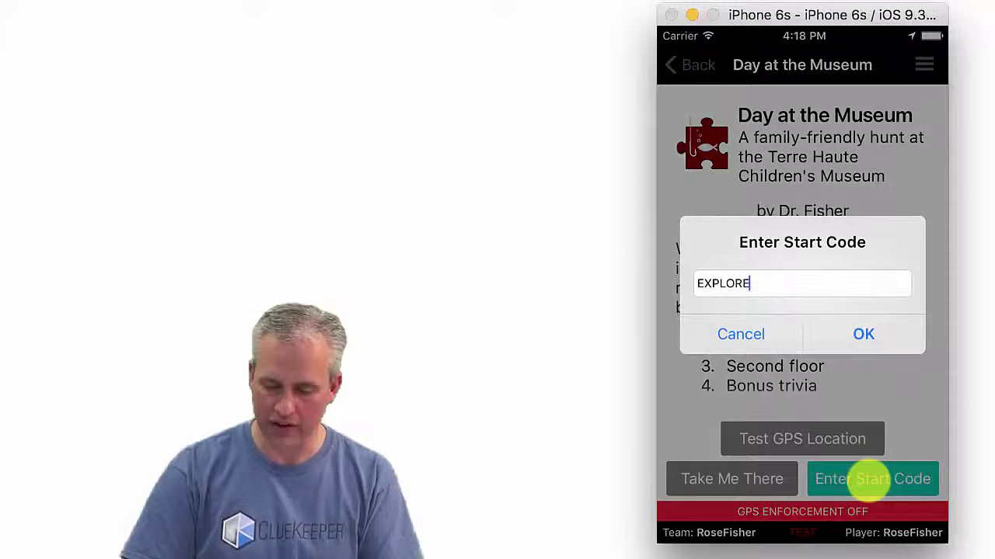
key("Return")
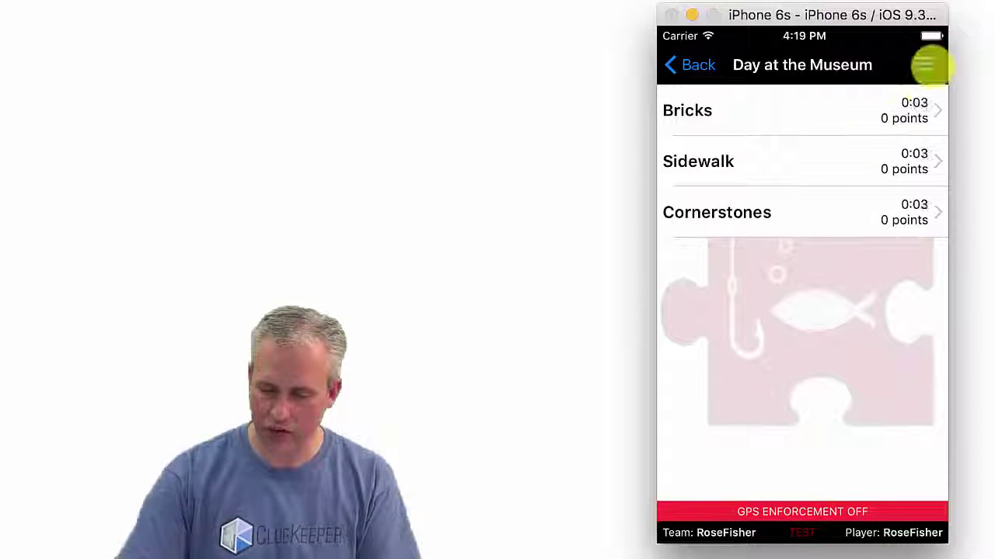
Enable GPS enforcement and open the Bricks mini-clue, showing Earned 0 of 10
left_click(927, 65)
left_click(845, 289)
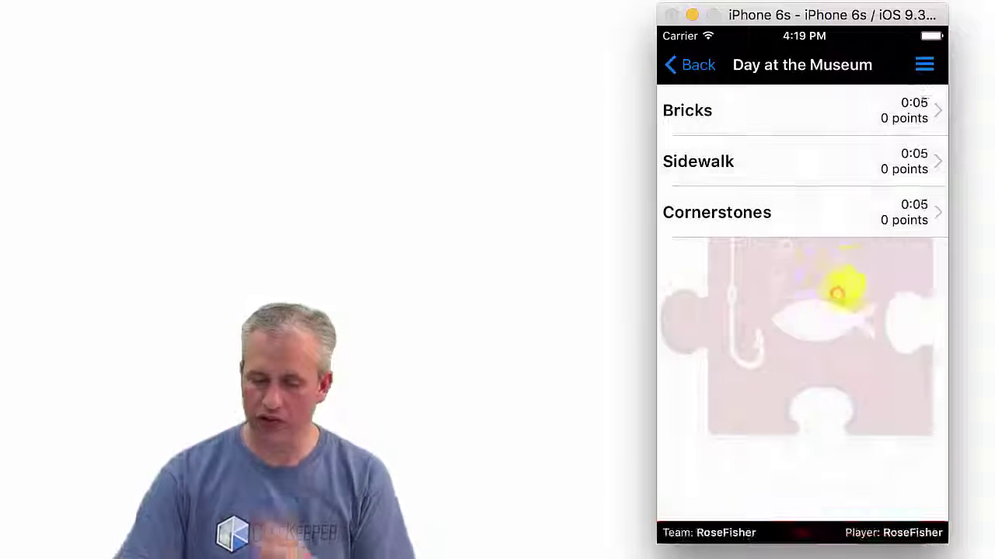
left_click(816, 122)
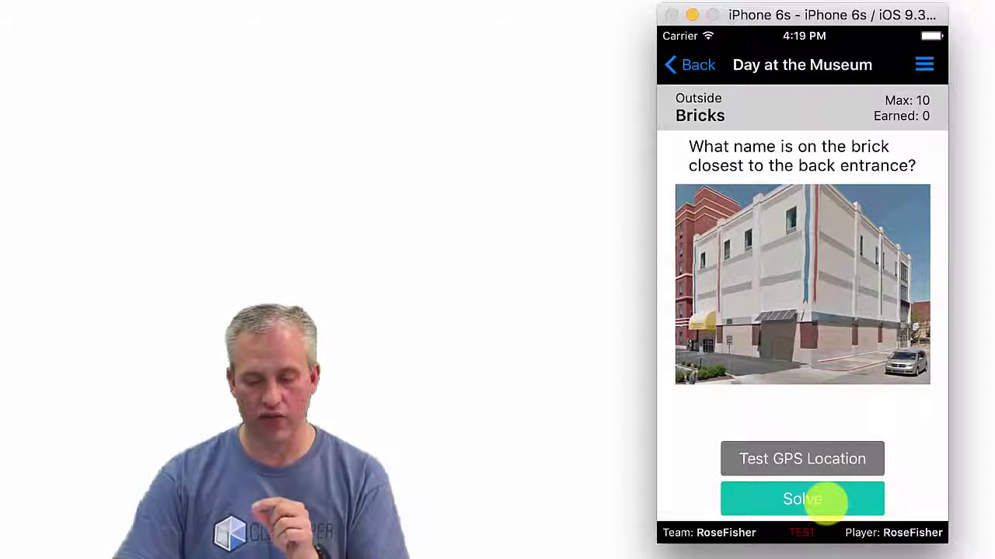
Attempt a Bricks solve from the wrong spot, then test GPS: 3014658.8 m away versus 25.0 m radius
left_click(808, 500)
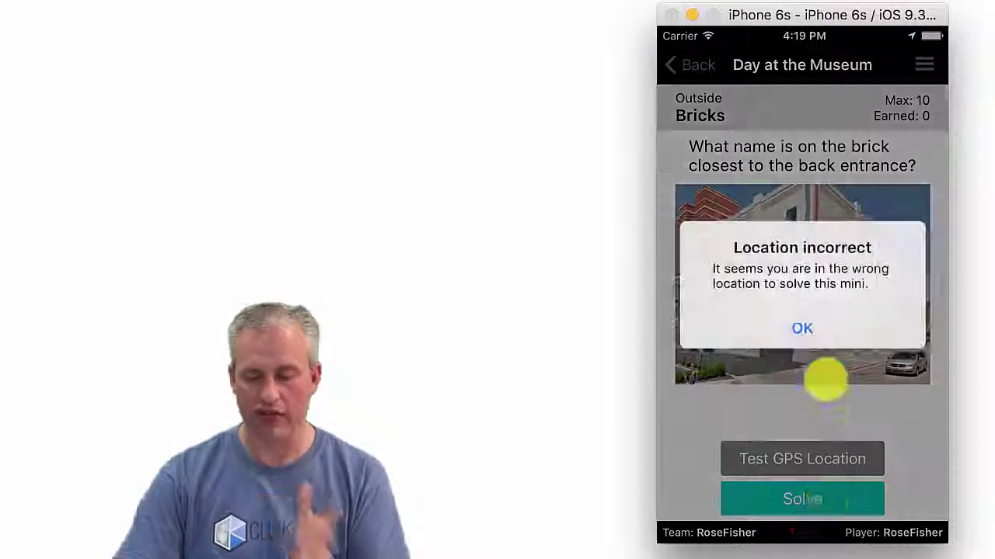
left_click(808, 329)
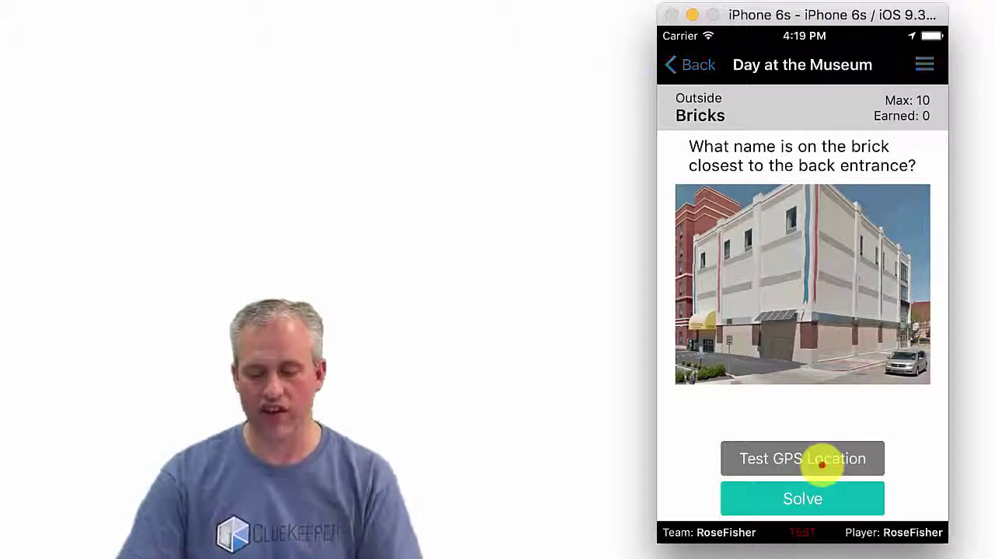
left_click(822, 465)
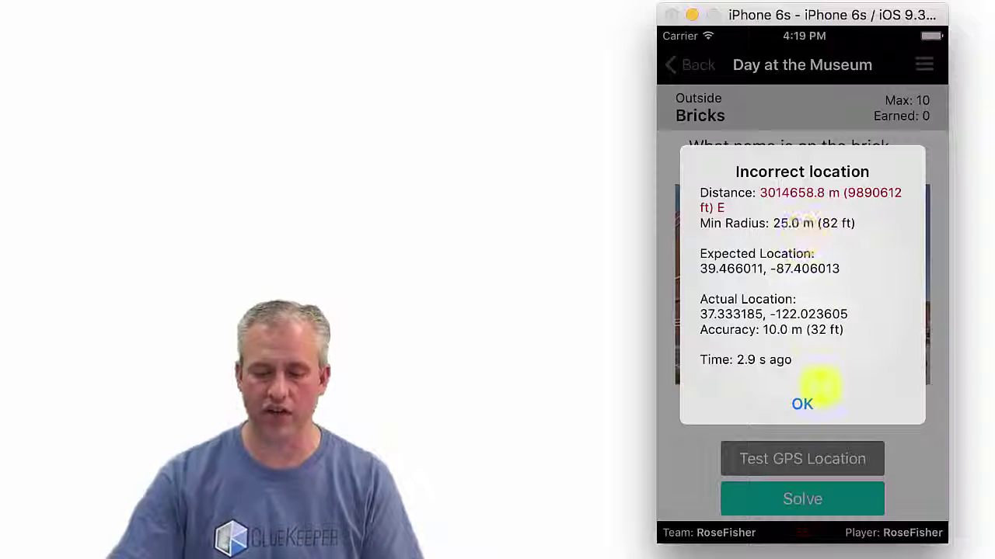
left_click(804, 404)
Disable GPS enforcement, solve Bricks as FISHER for 10 points, and return to the minis list
left_click(924, 65)
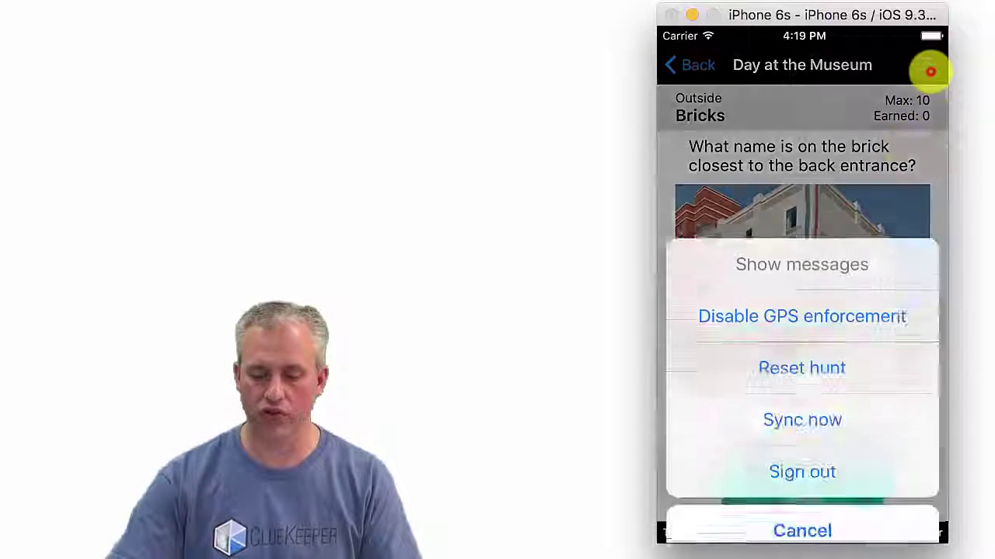
left_click(829, 297)
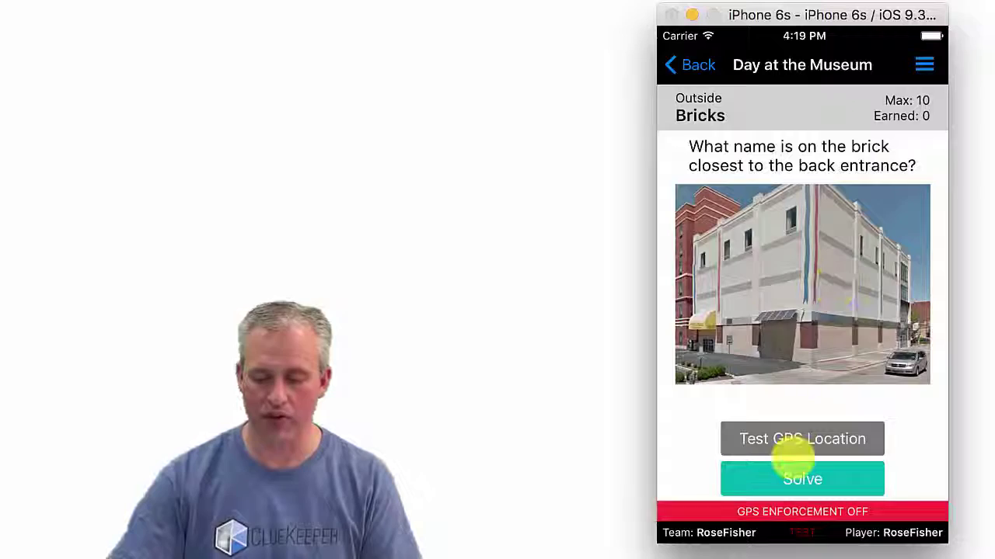
left_click(789, 478)
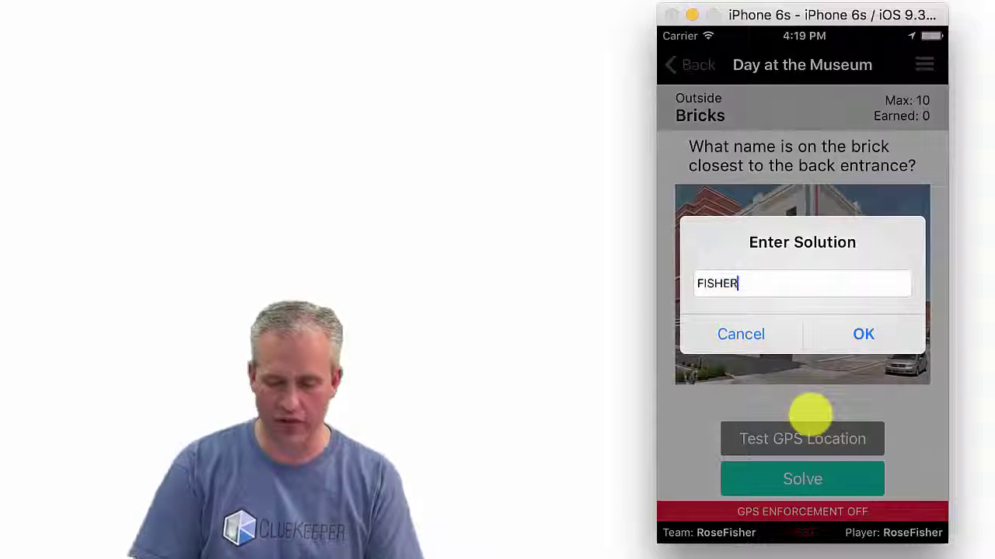
type("FISHER")
key("Return")
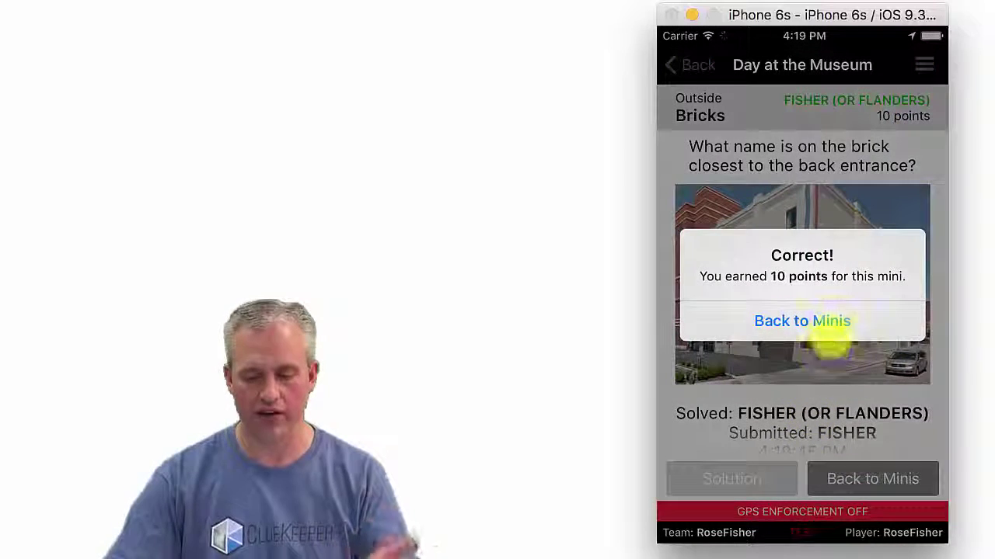
left_click(831, 320)
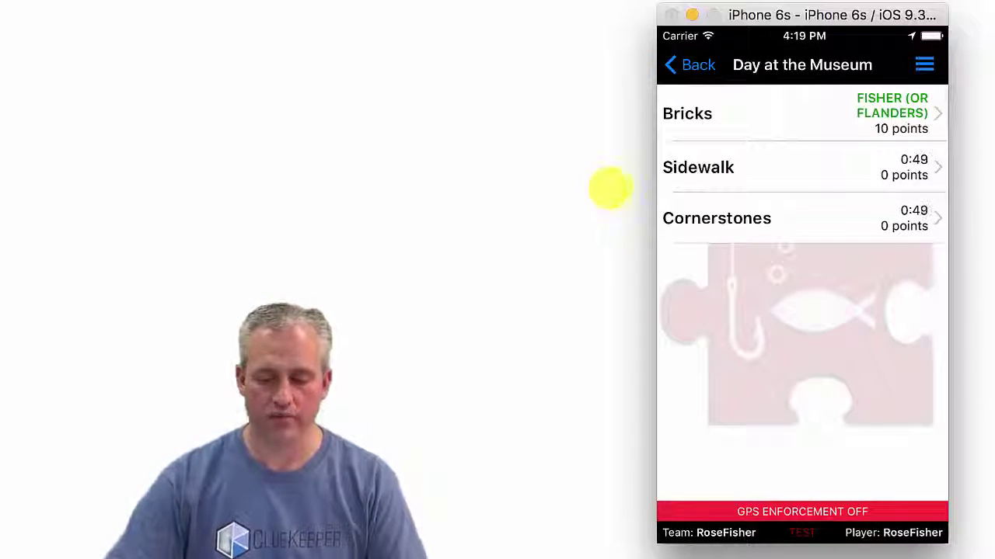